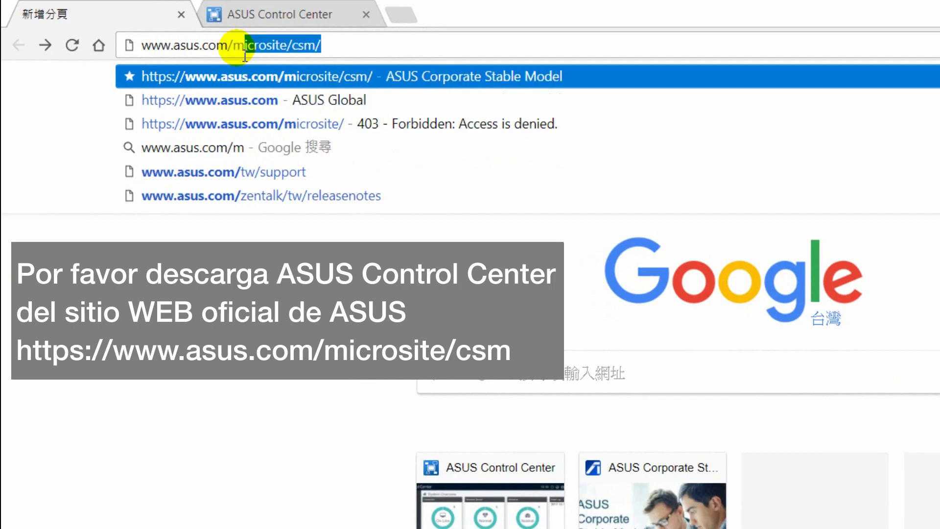
key(Return)
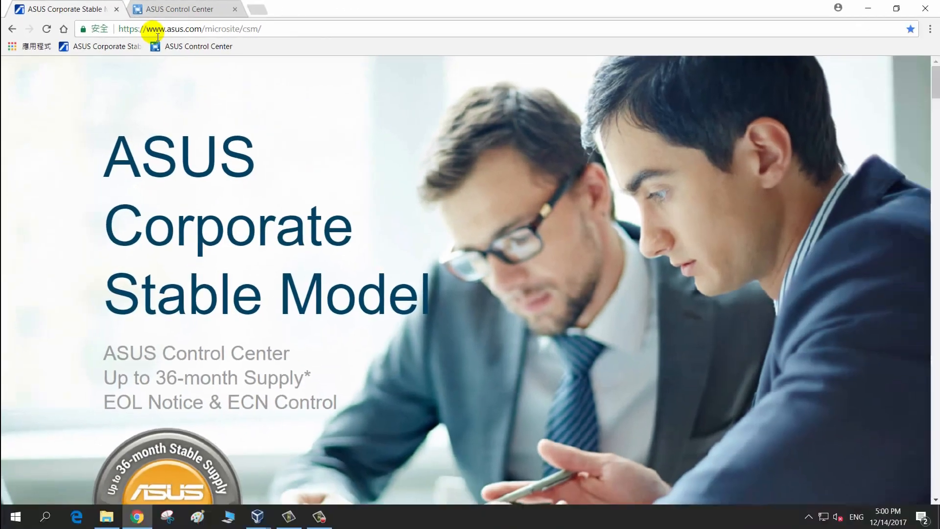
scroll(433, 142, down, 20)
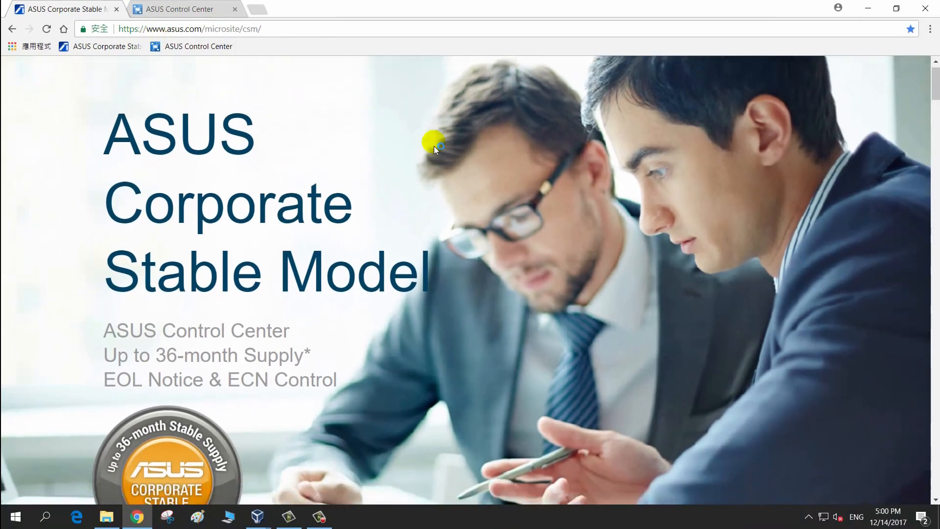
scroll(430, 145, down, 10)
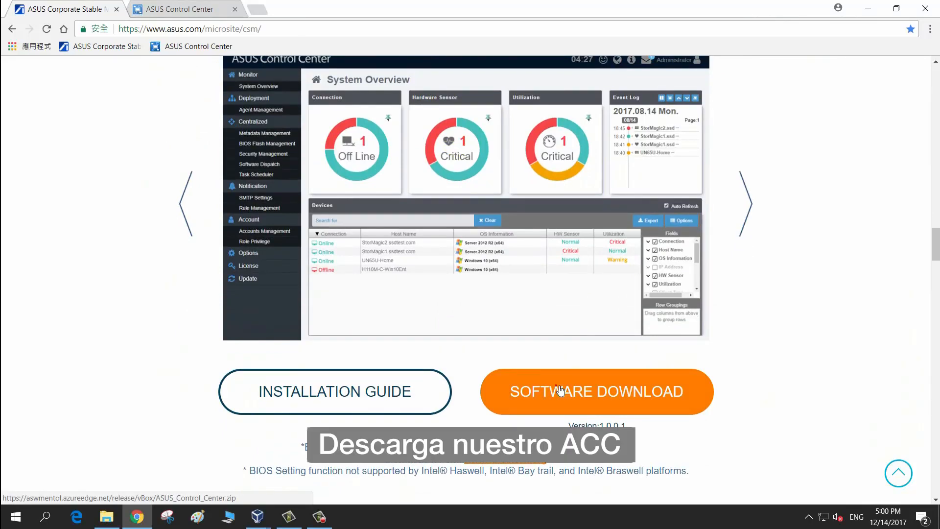
click(561, 391)
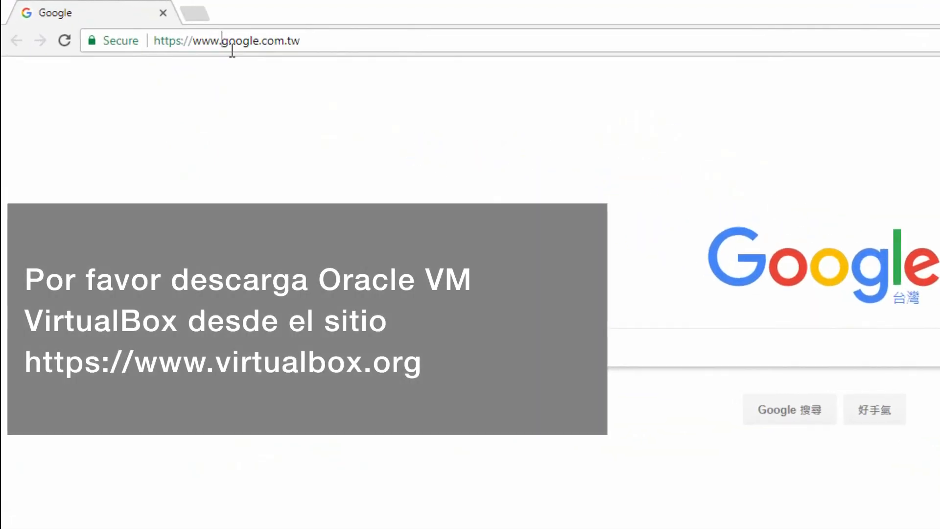
drag(131, 23, 251, 29)
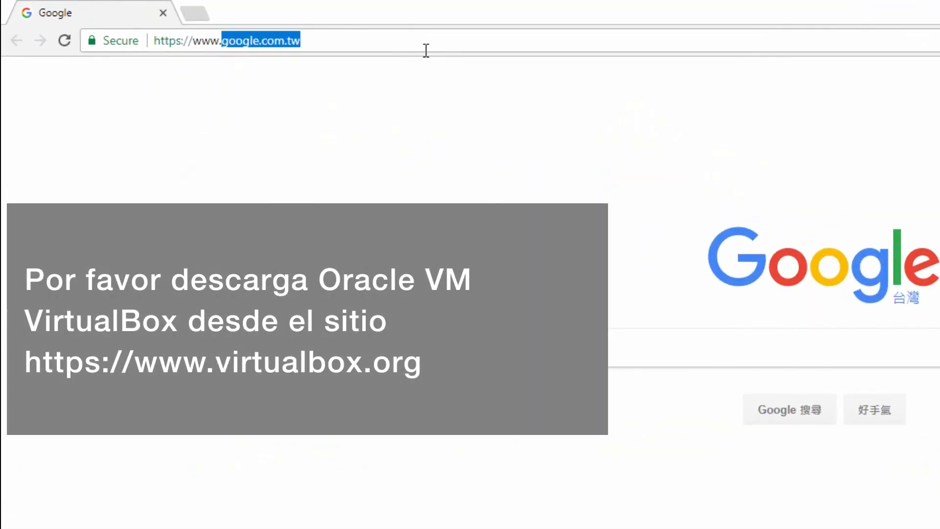
text(virtu)
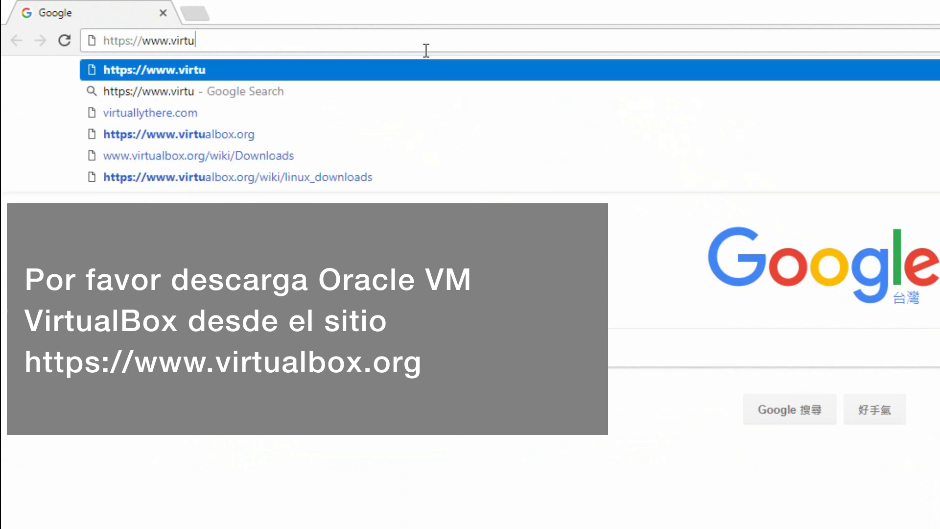
text(albox.or)
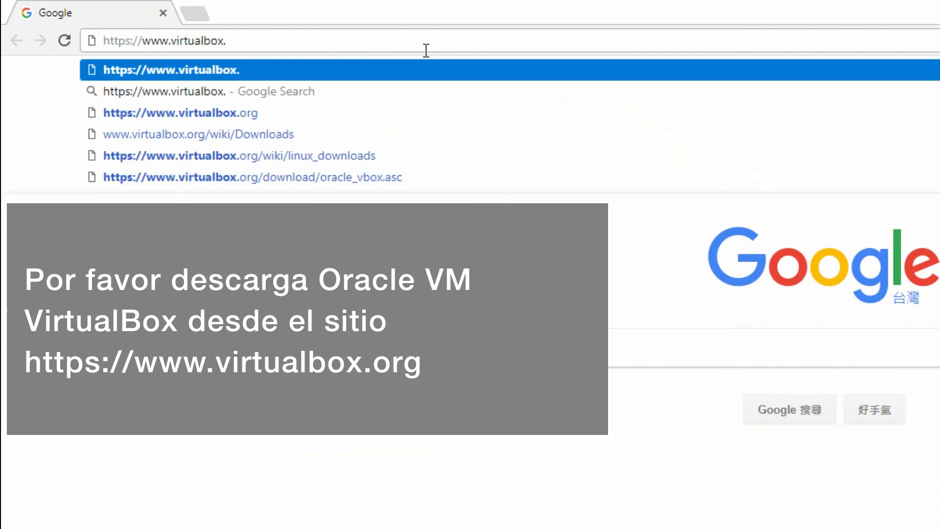
text(g)
key(Return)
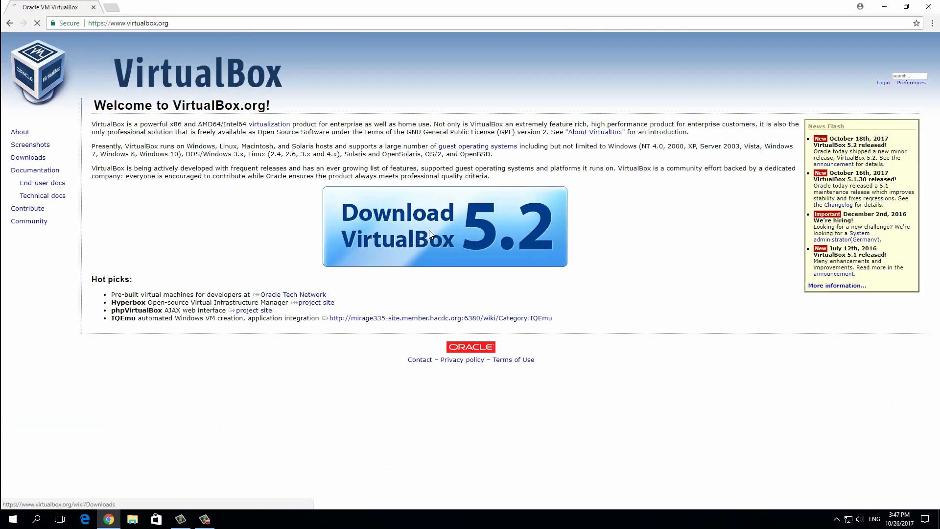
click(429, 230)
click(186, 196)
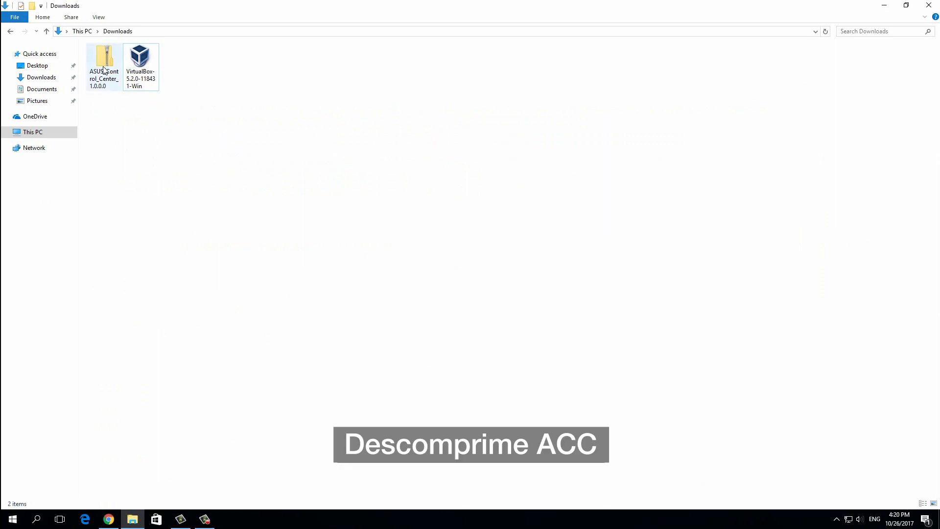
Extract the ASUS_Control_Center_1.0.0.0 archive in Downloads to the default destination folder
right_click(103, 67)
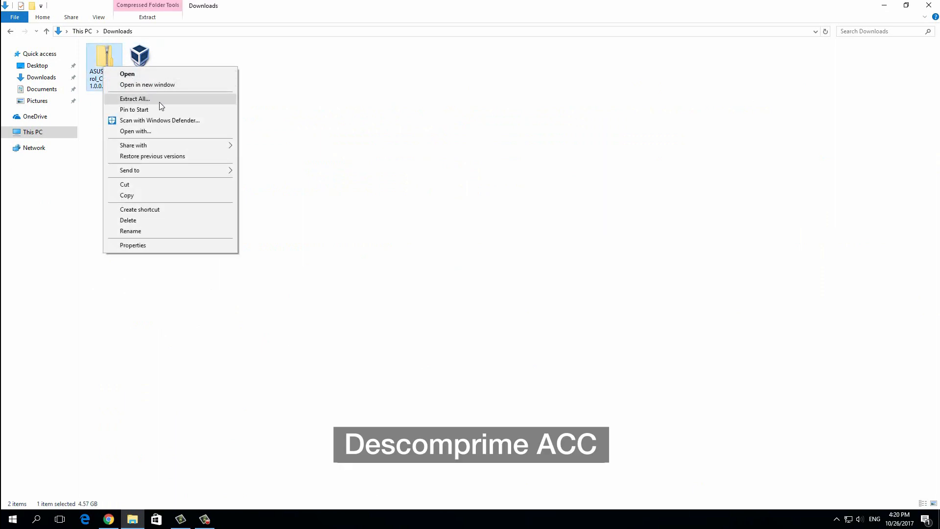
click(161, 104)
click(561, 355)
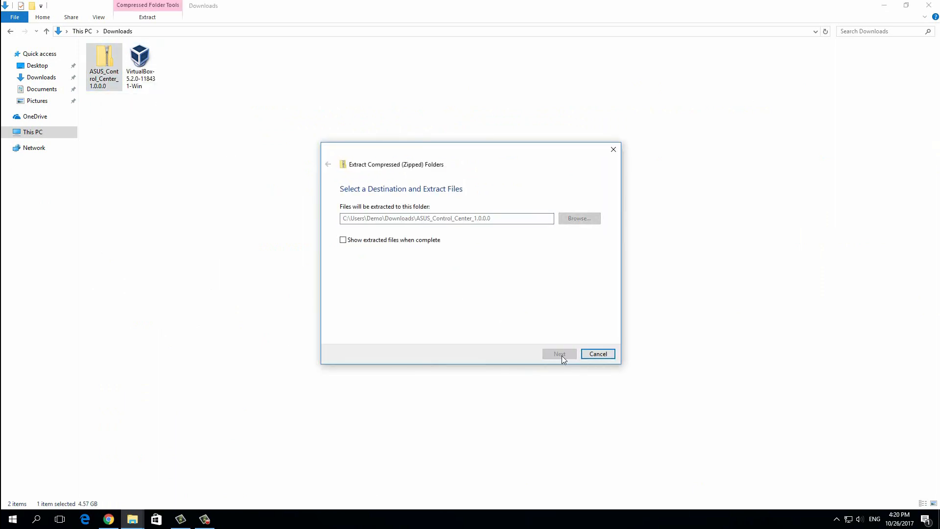
click(612, 150)
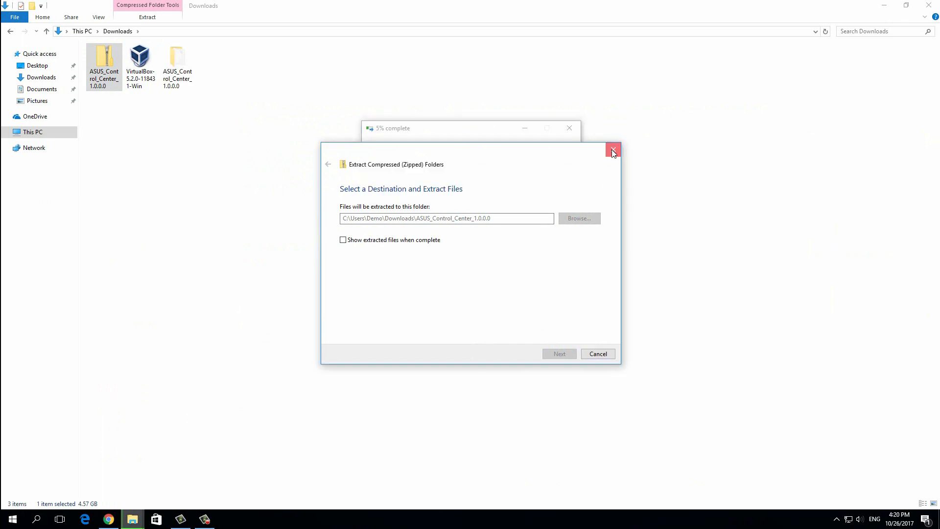
drag(492, 137, 253, 350)
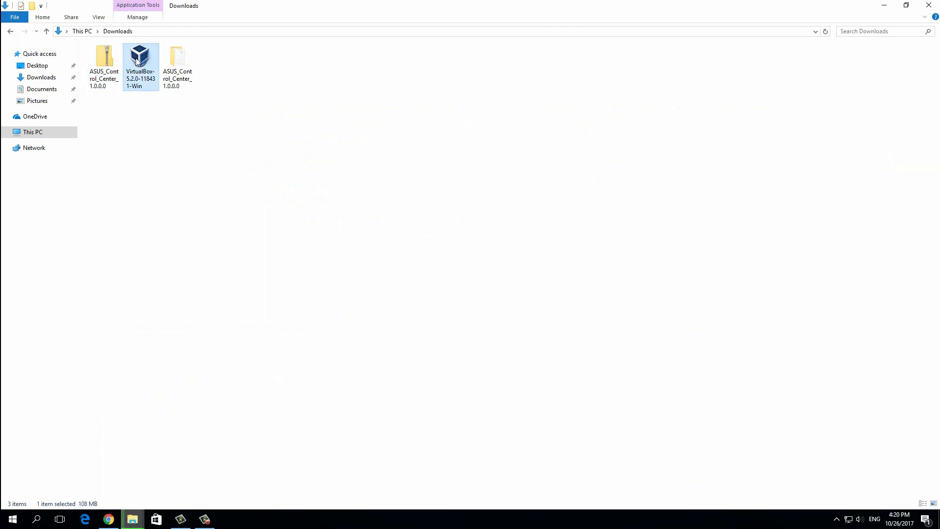
Install Oracle VM VirtualBox 5.2.0 with the default setup options, accept the Oracle device software, and start the program after installation
double_click(139, 59)
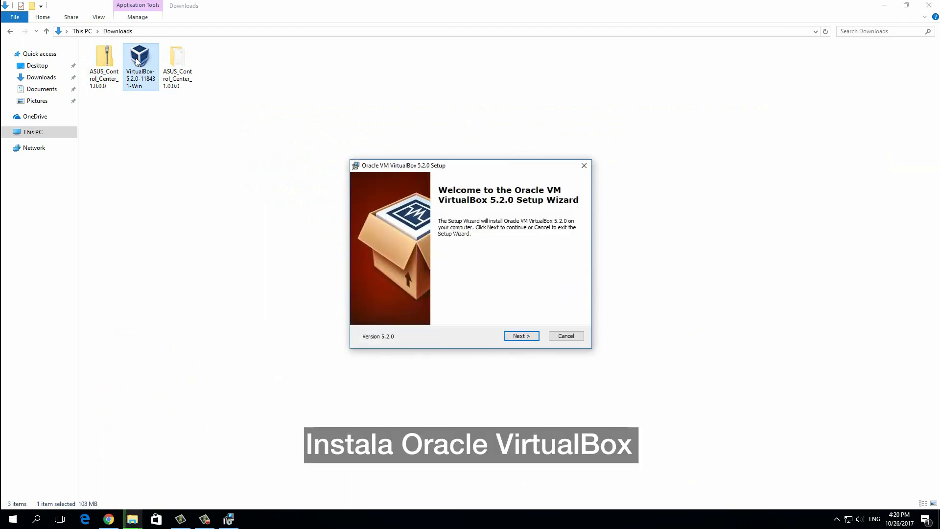
click(534, 338)
click(534, 339)
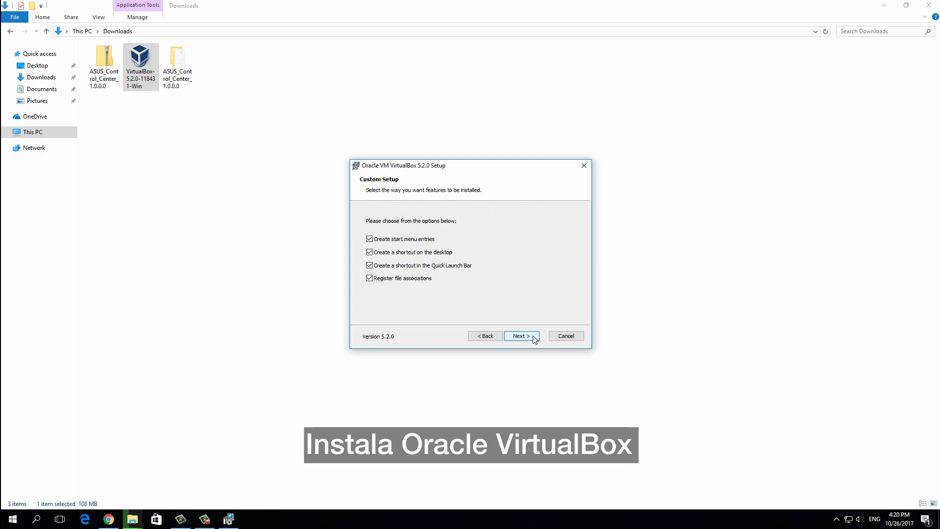
click(535, 338)
click(535, 339)
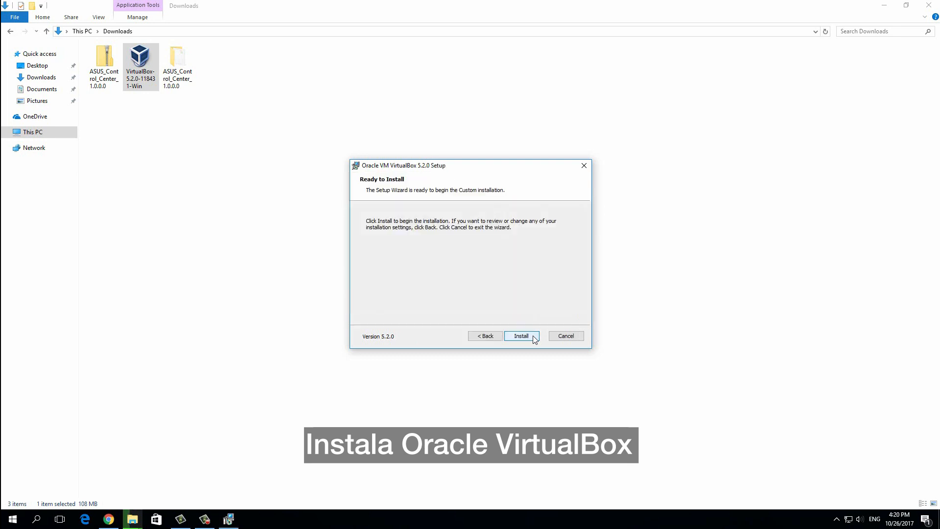
click(535, 338)
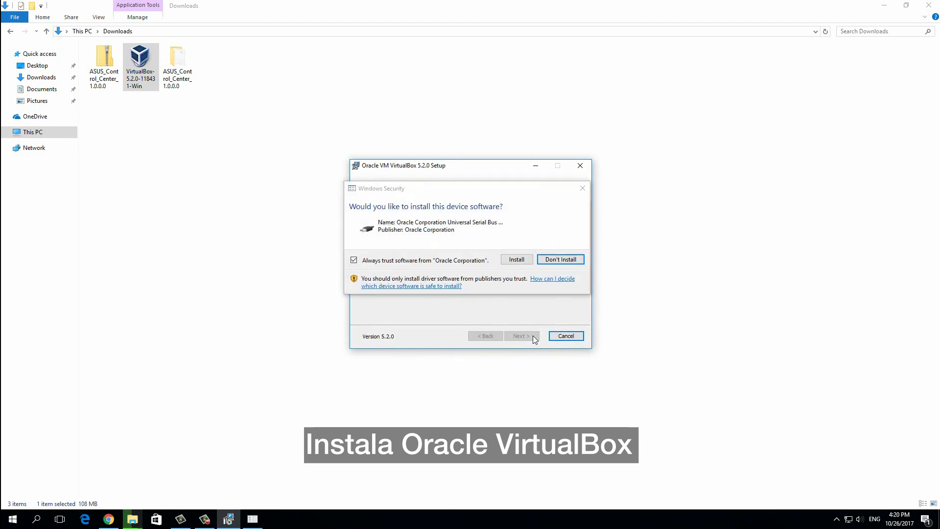
click(517, 260)
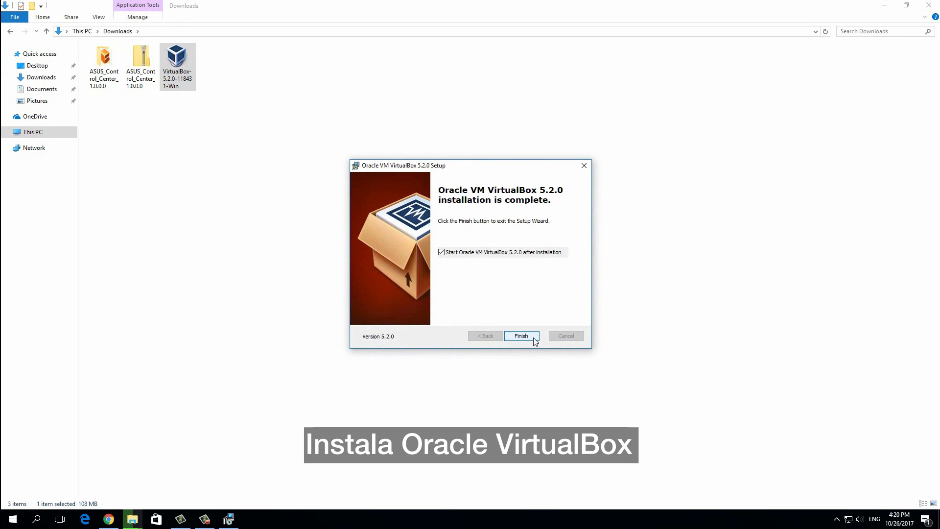
click(521, 336)
Check the archive's extraction progress and open the extracted ASUS_Control_Center_1.0.0.0 folder
mouse_move(132, 519)
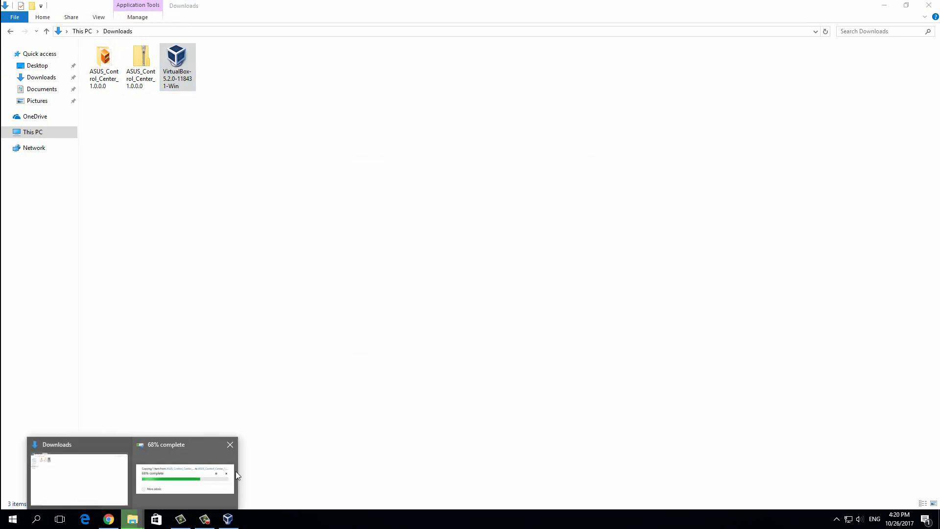
click(209, 471)
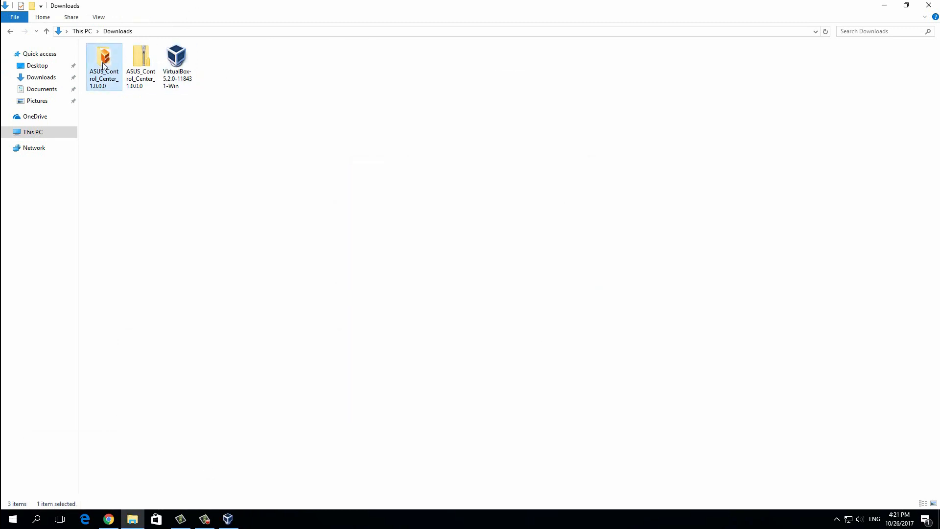
double_click(103, 62)
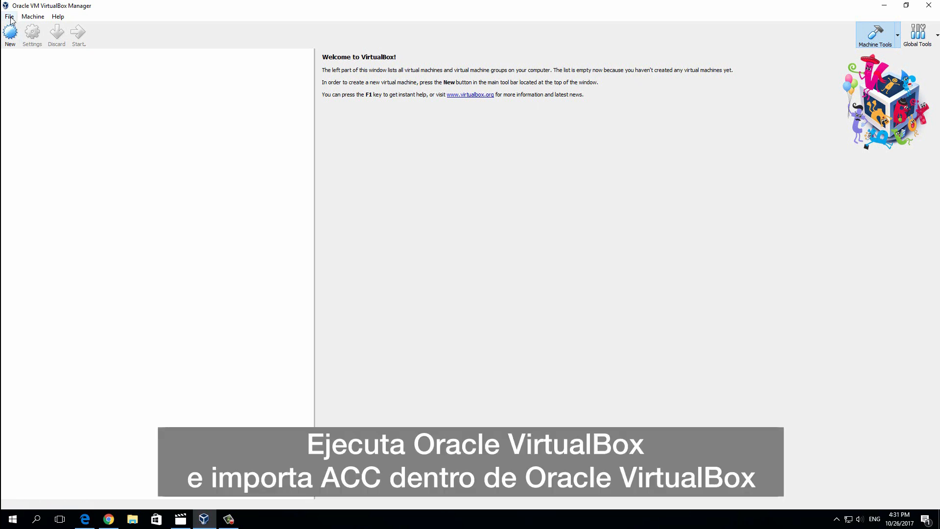
Start an appliance import in VirtualBox using Control_Center_1.0.0.0.ova from the Downloads\ASUS_Control_Center_1.0.0.0 folder and proceed to the appliance settings
click(10, 17)
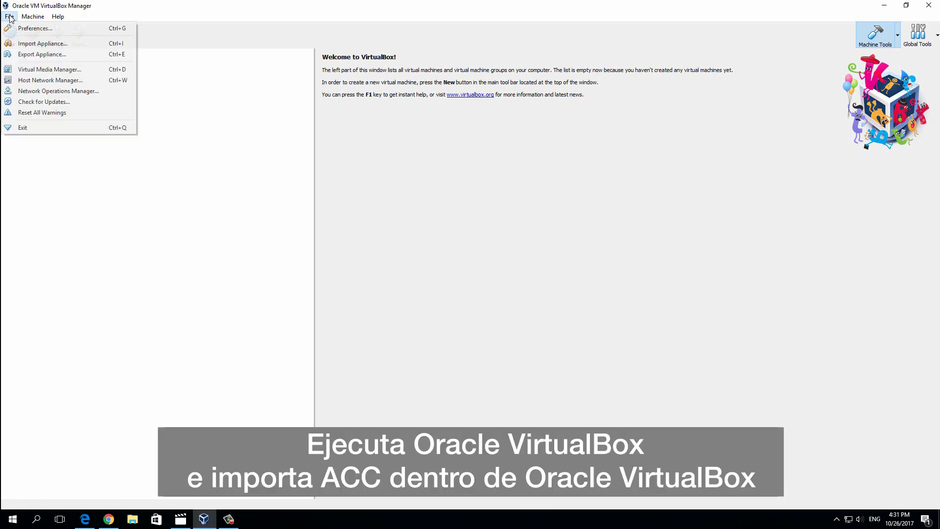
click(86, 47)
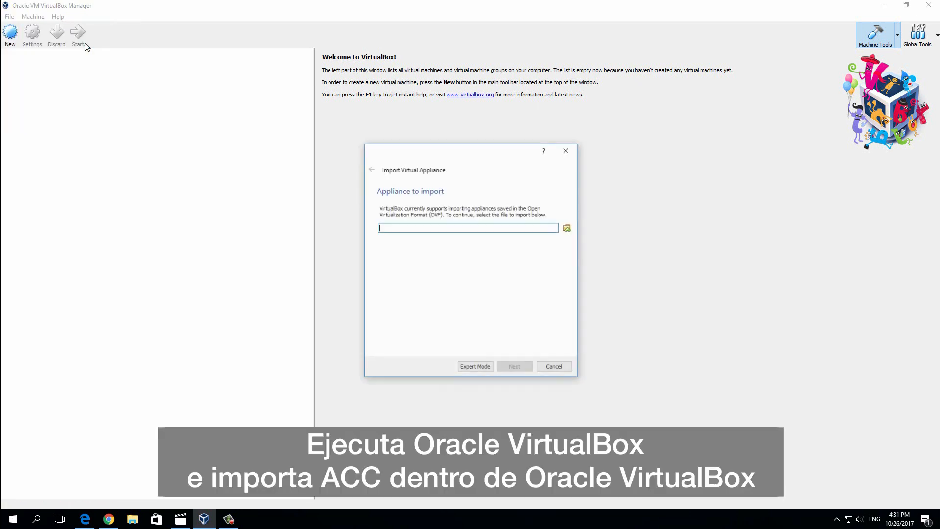
click(568, 229)
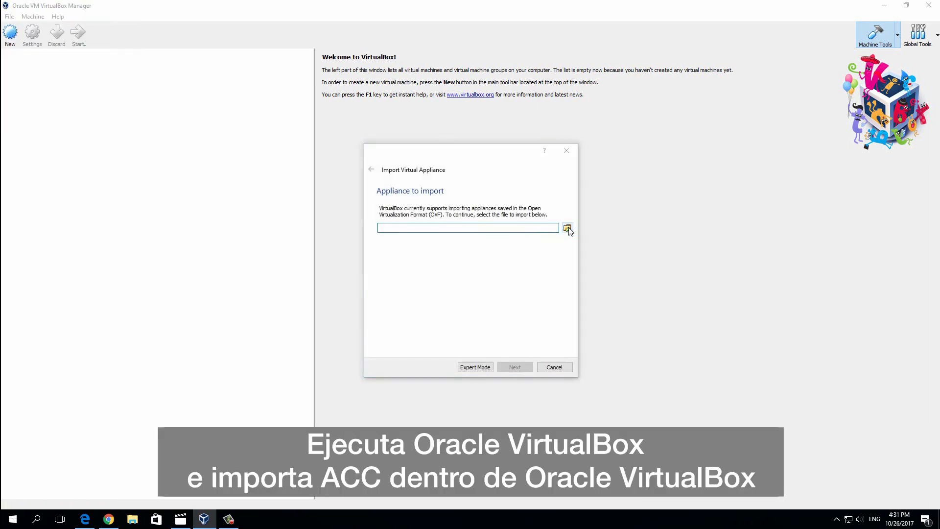
click(542, 215)
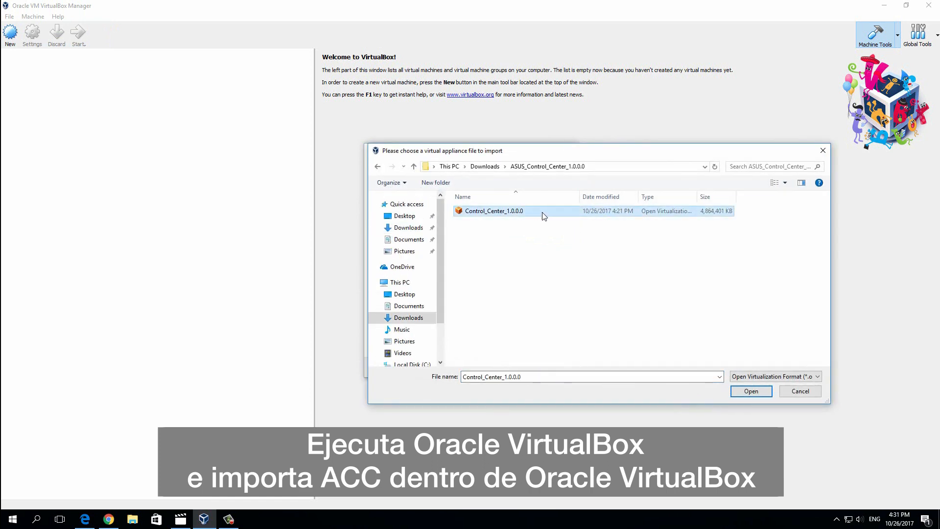
click(748, 388)
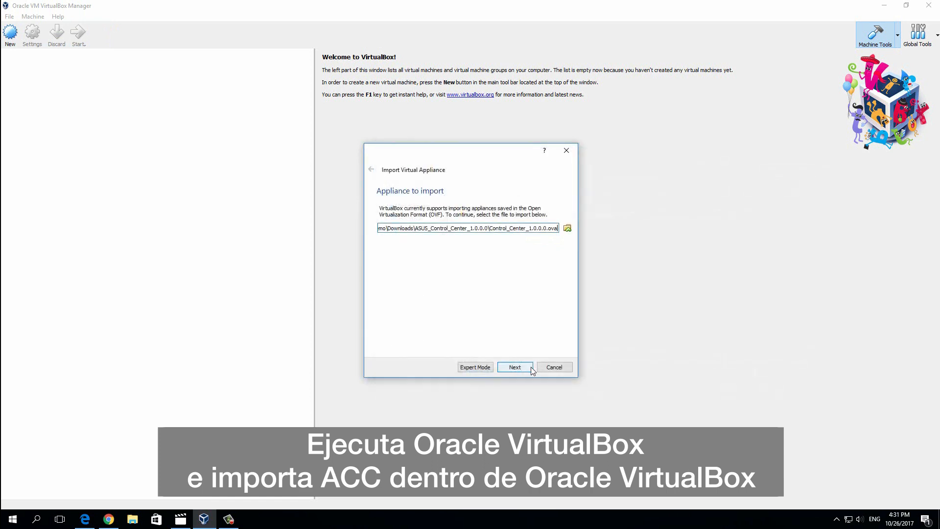
click(530, 368)
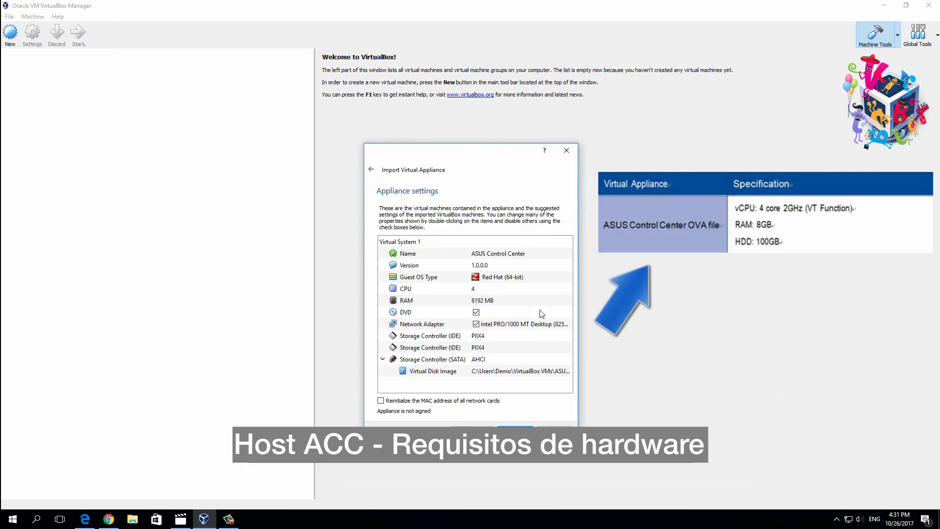
Review the appliance's guest OS, CPU and RAM, enable reinitializing the MAC address of all network cards, and import it
click(536, 280)
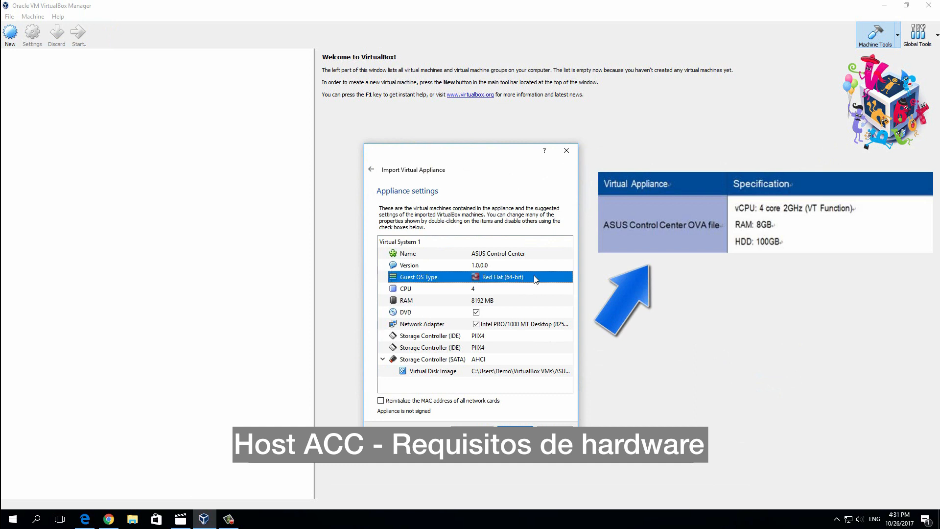
click(534, 291)
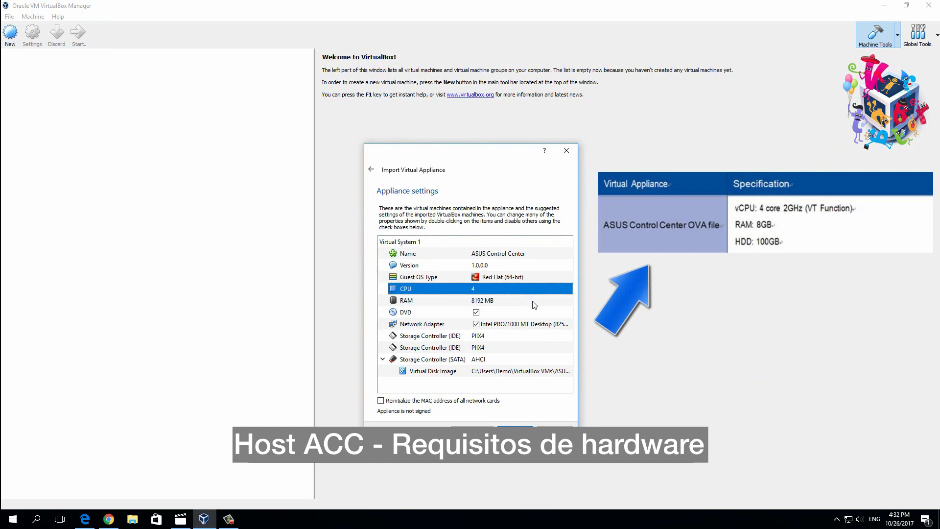
click(535, 303)
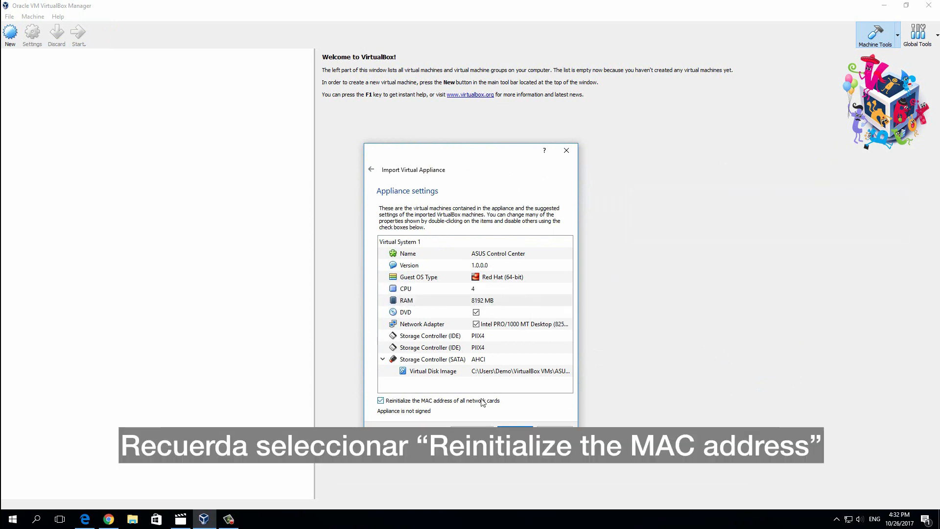
click(523, 433)
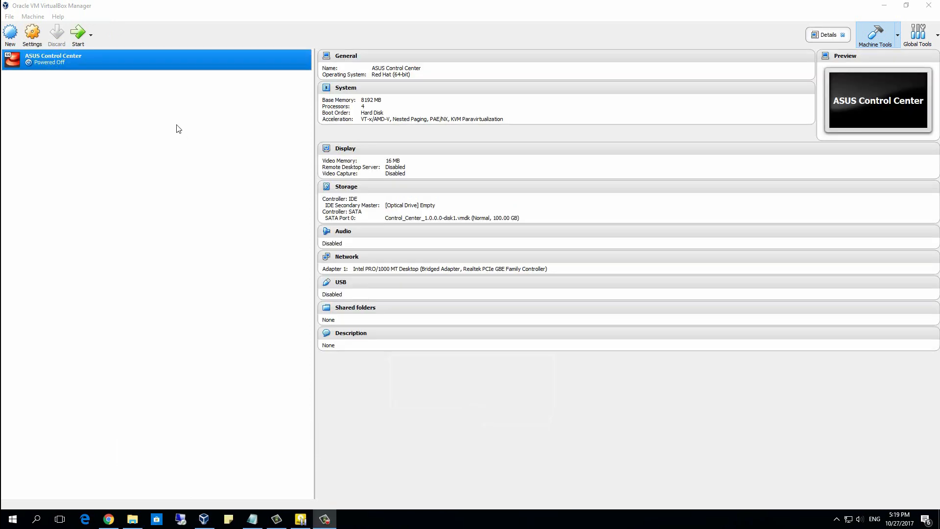
Review the base memory and processor configuration in the ASUS Control Center virtual machine's system settings
right_click(154, 65)
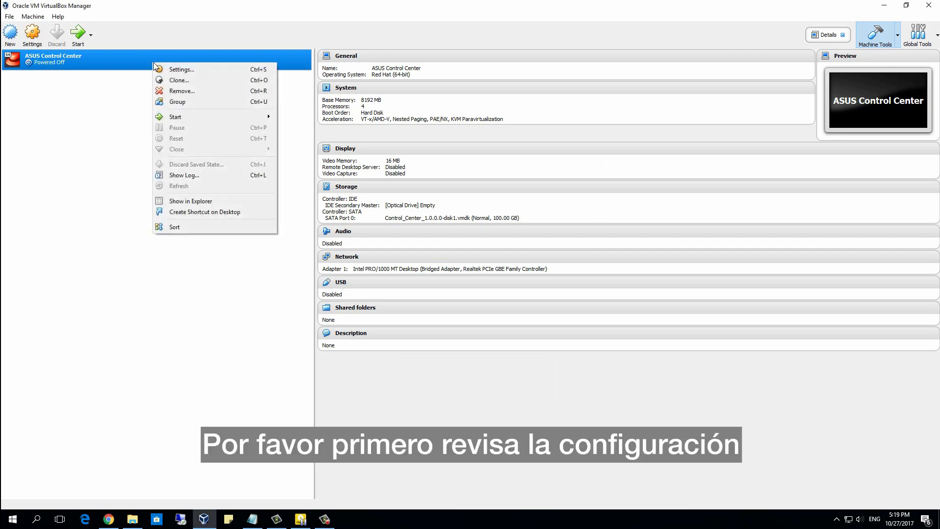
click(199, 69)
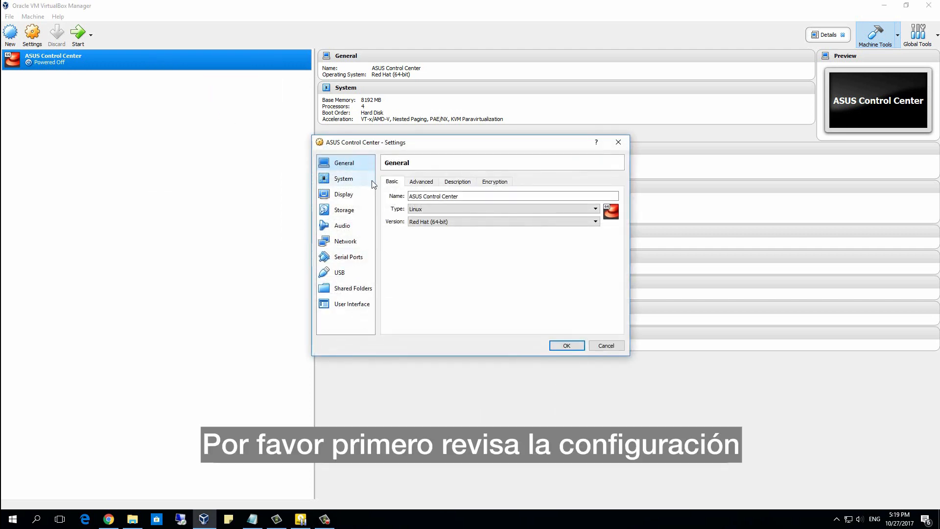
click(365, 184)
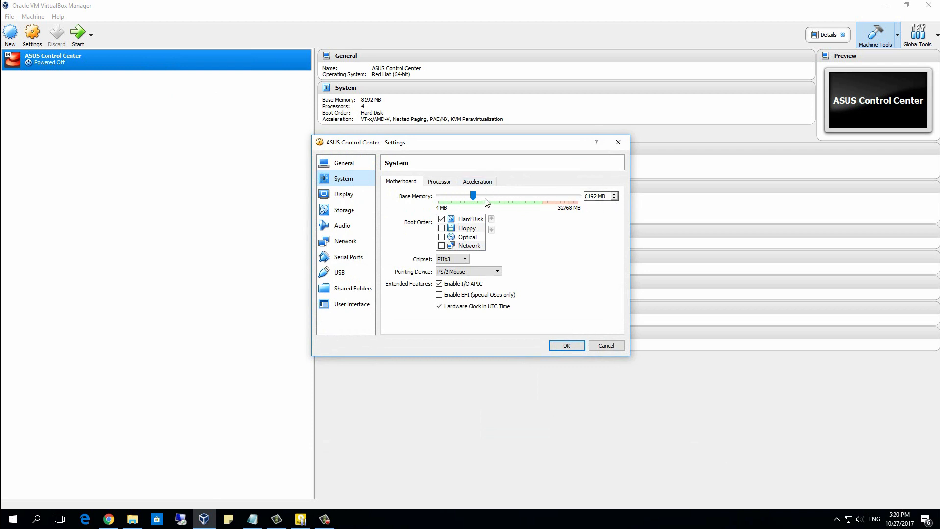
click(440, 182)
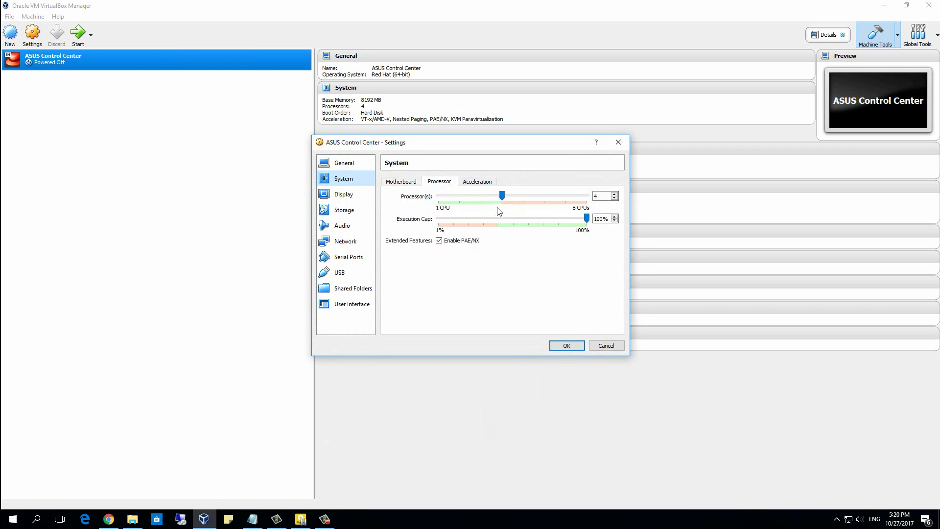
Attach network Adapter 1 to Bridged Adapter using the Realtek PCIe GBE Family Controller and save the virtual machine settings
click(356, 245)
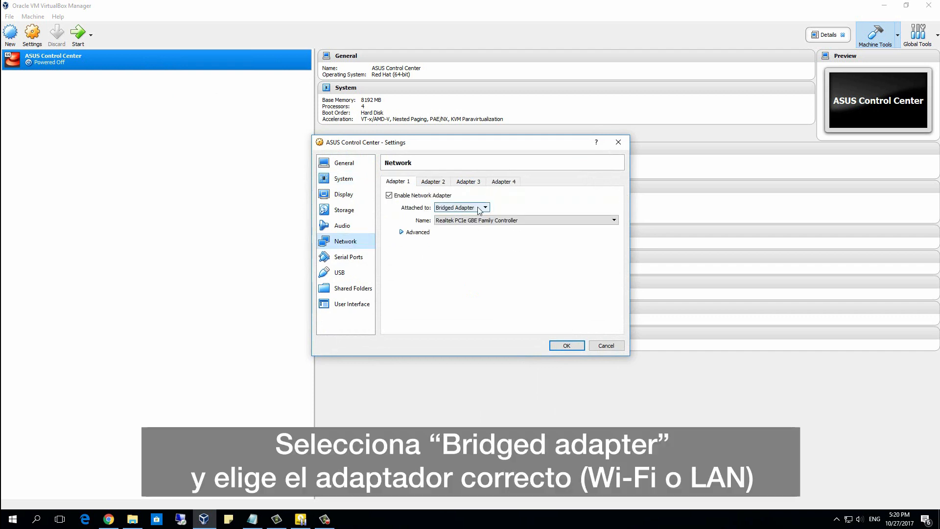
click(479, 208)
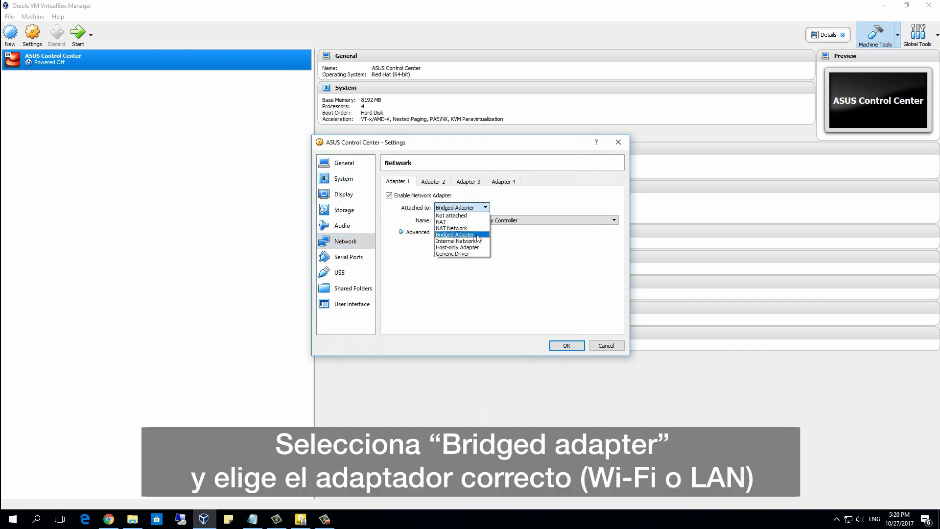
click(481, 235)
click(520, 220)
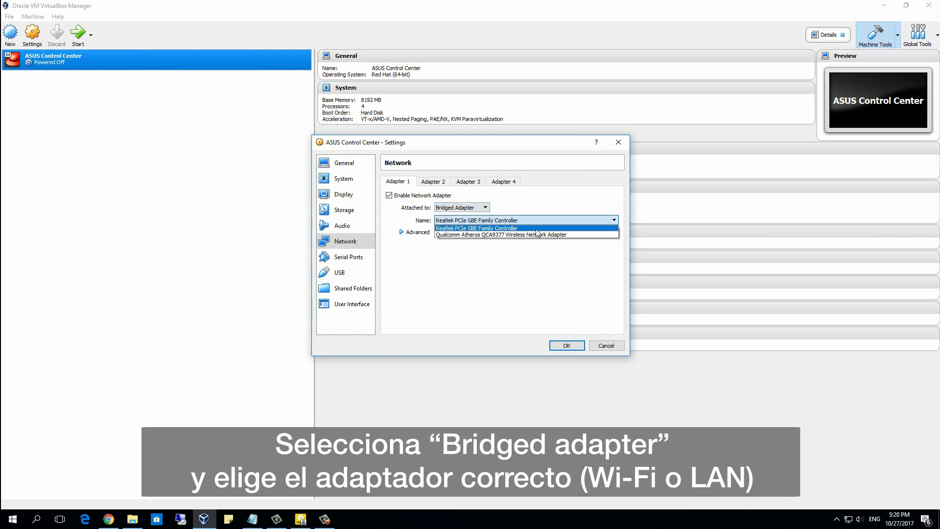
click(536, 228)
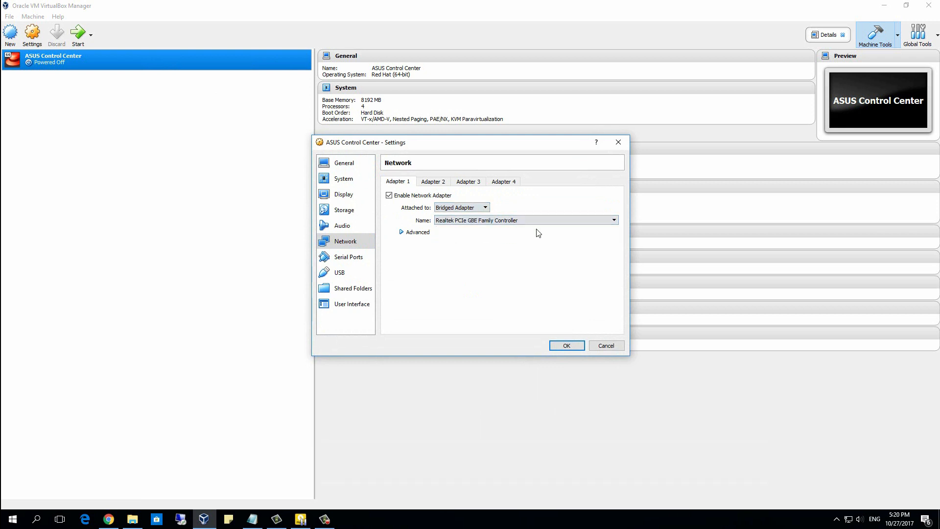
click(574, 347)
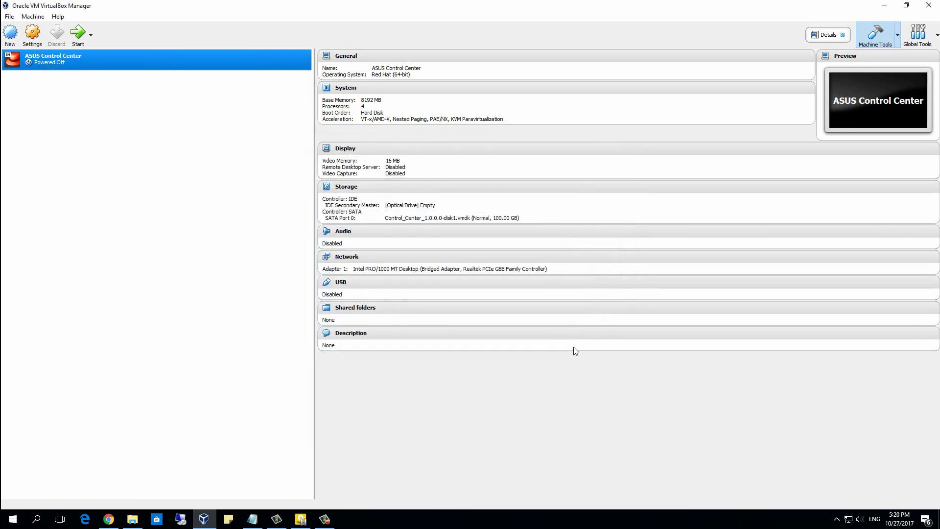
Start the ASUS Control Center virtual machine
right_click(149, 66)
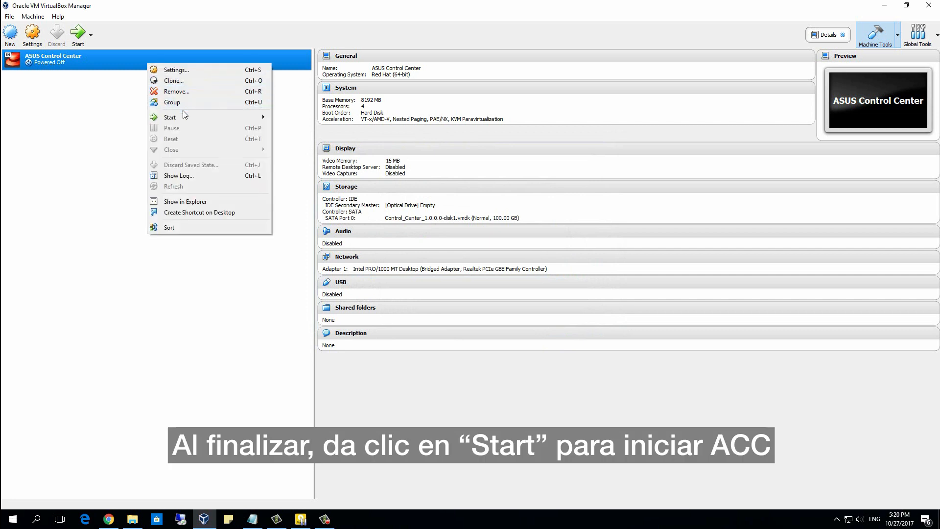
mouse_move(186, 117)
click(301, 119)
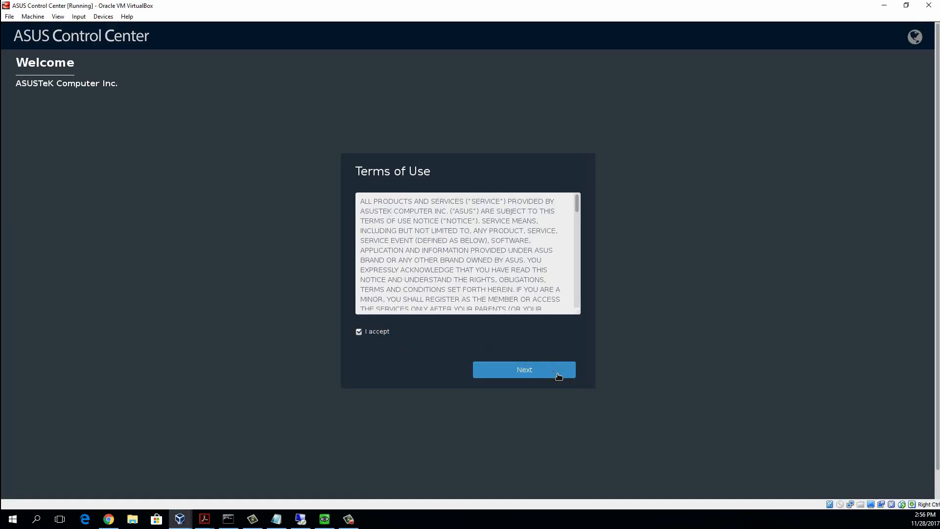
Accept the Terms of Use and the Privacy Policy and proceed to the general settings
click(549, 371)
click(387, 334)
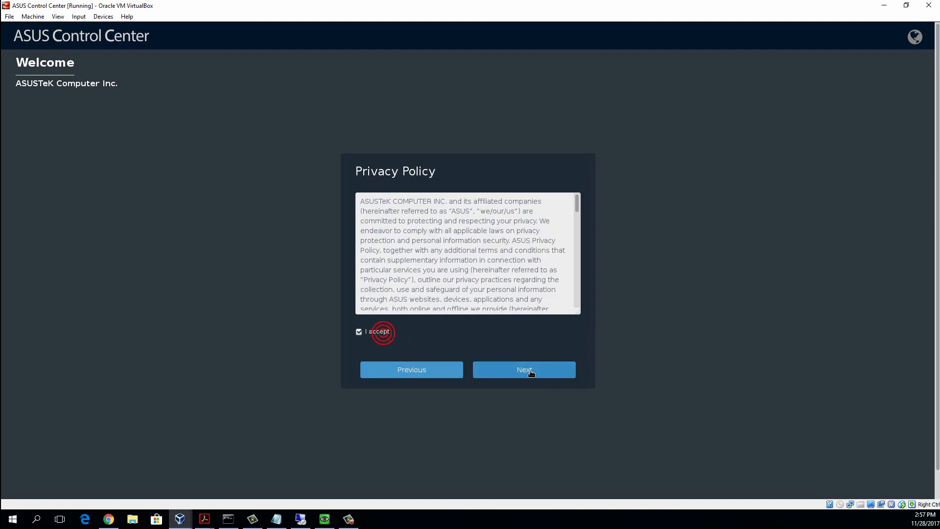
click(551, 372)
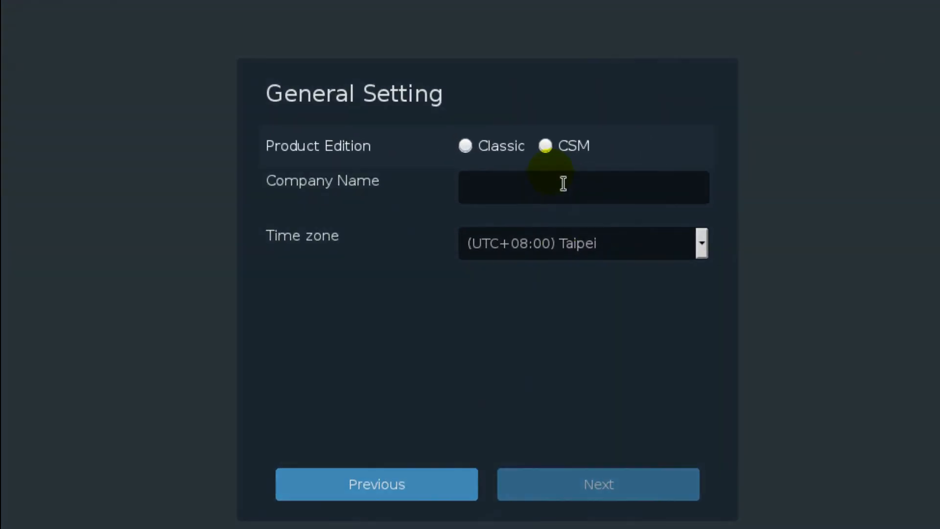
Choose the CSM product edition, enter ASUS as the company name, and proceed with the (UTC+08:00) Taipei time zone
click(531, 167)
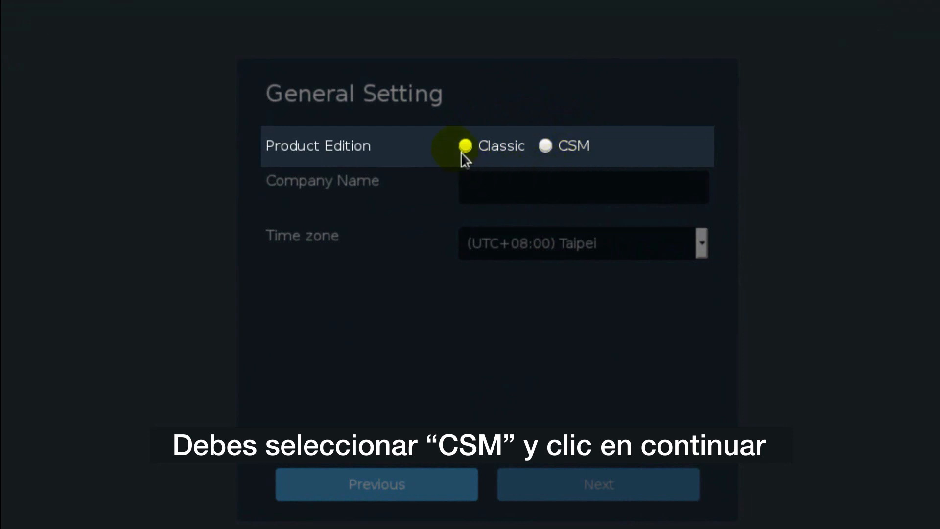
click(554, 157)
click(581, 152)
click(569, 201)
text(ASUS)
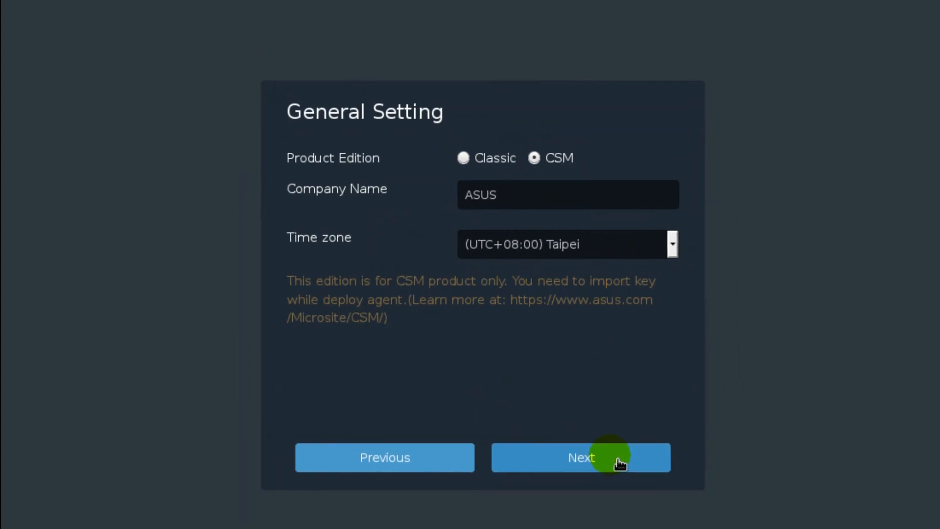
click(637, 484)
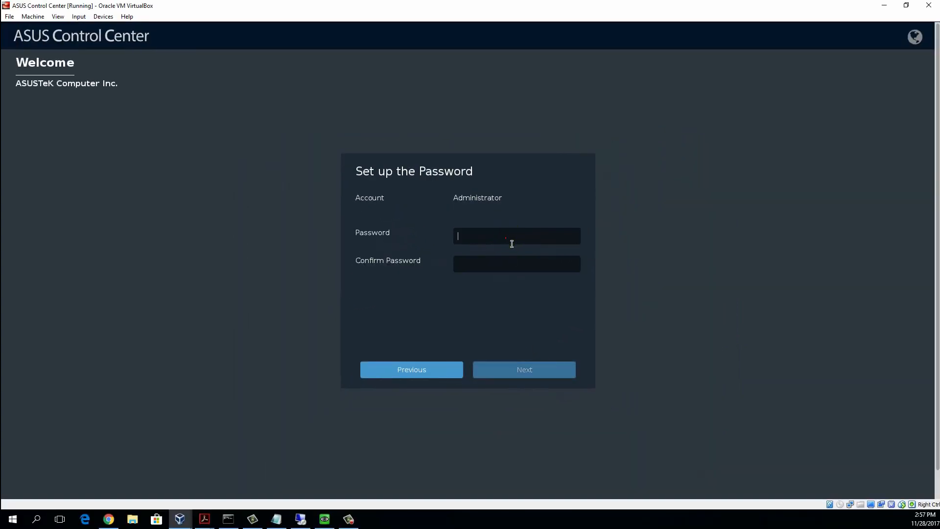
Enter and confirm a password for the Administrator account and proceed to the network setup
click(511, 243)
text(a)
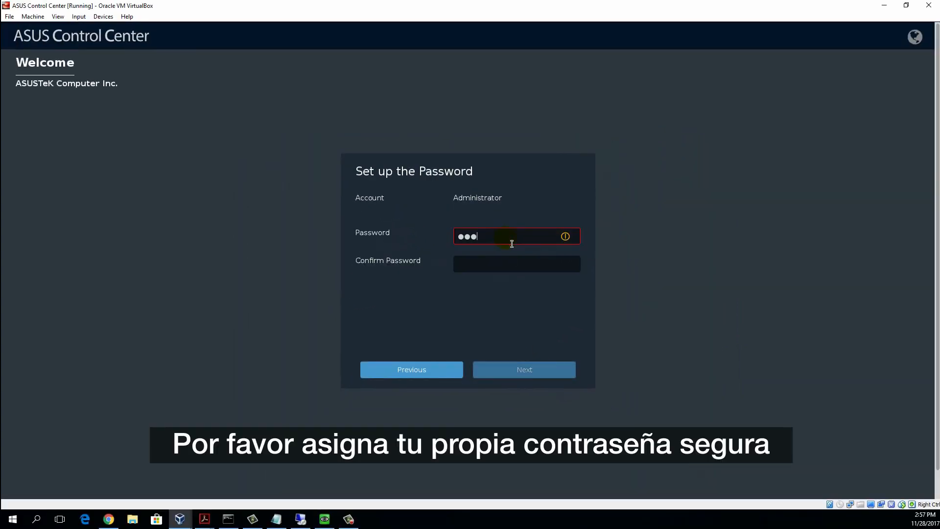
text(aaaaaaa)
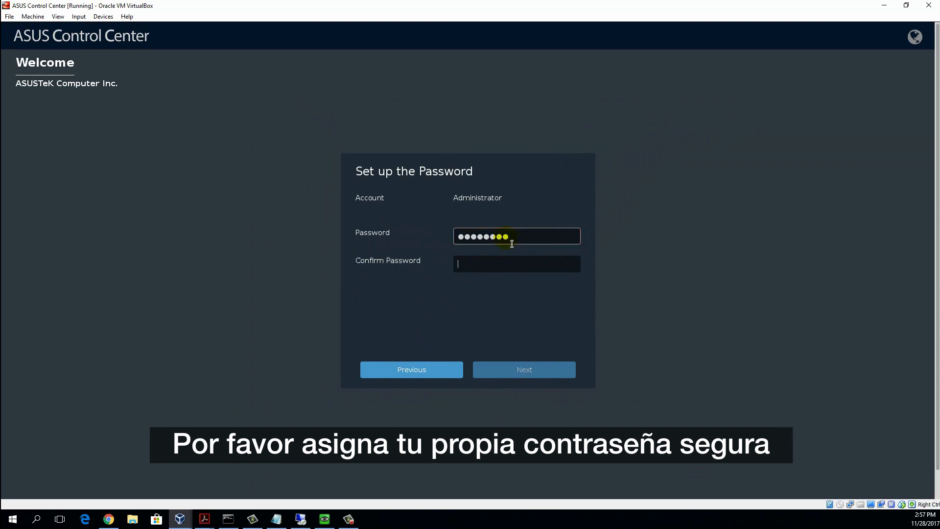
text(aaaaaaaa)
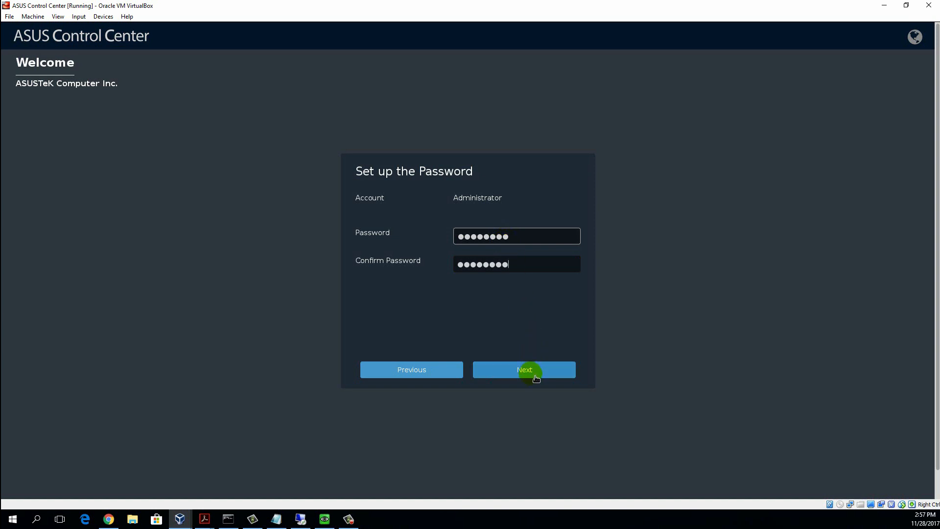
click(536, 378)
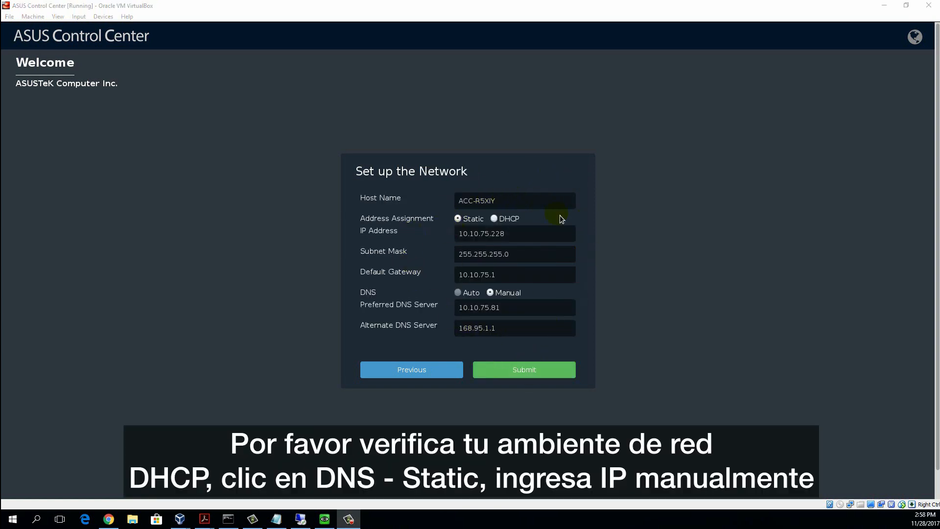
Submit the static network settings with IP address 10.10.75.228 and log in as Administrator with the account password
click(559, 378)
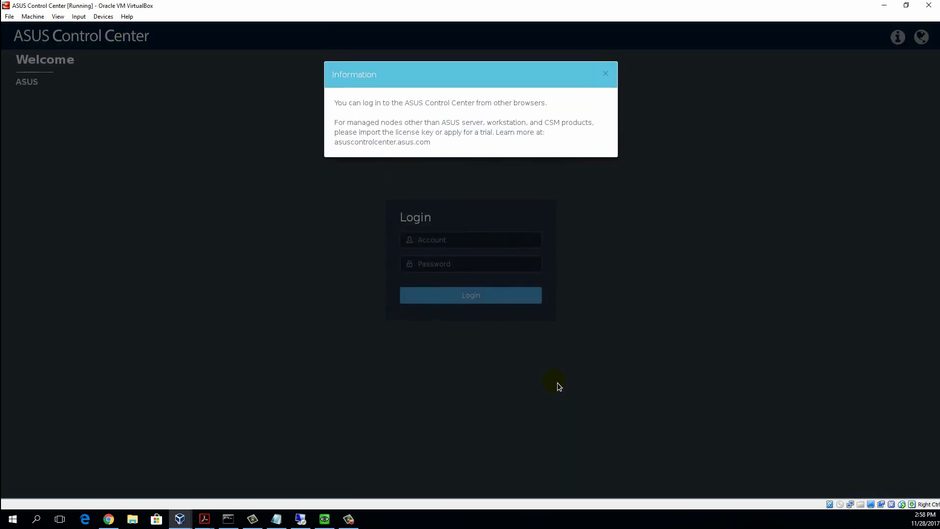
click(605, 73)
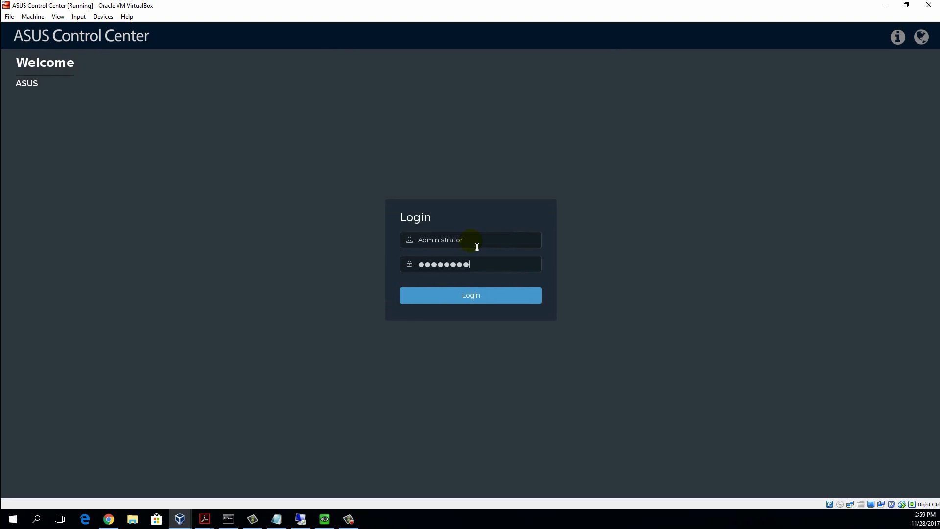
click(501, 291)
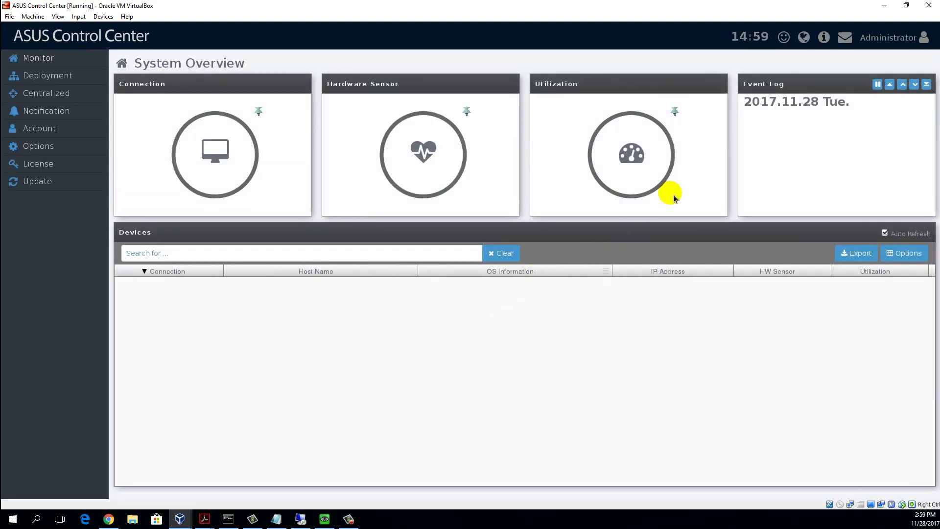
Check the server's About information, the license details and the host's network configuration
click(825, 39)
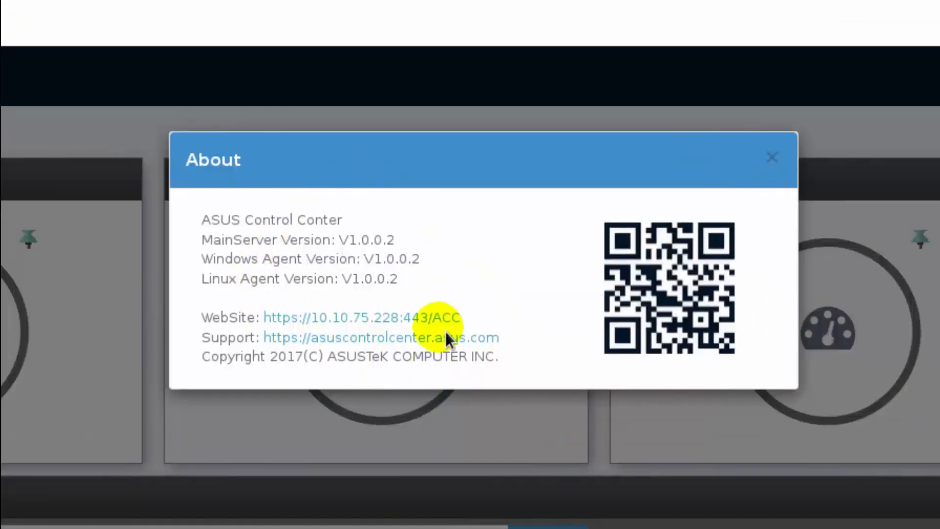
click(779, 157)
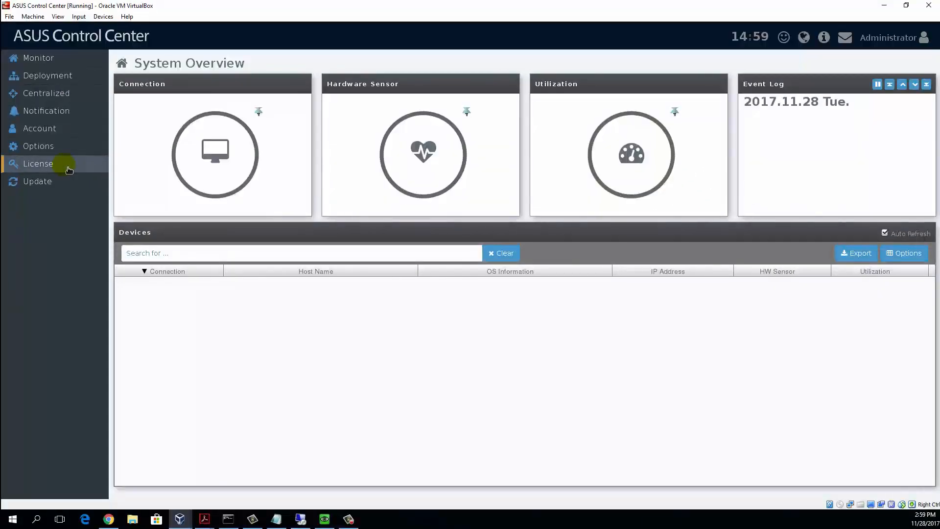
click(69, 169)
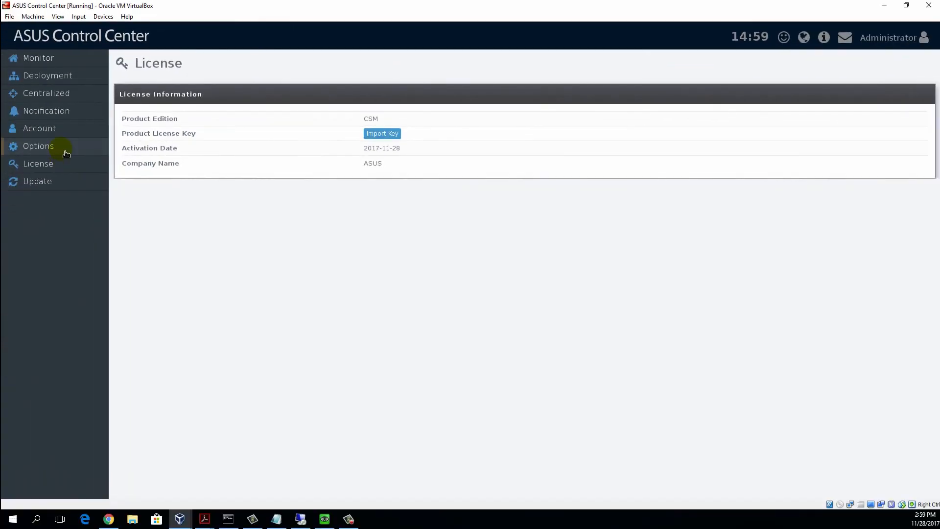
click(67, 154)
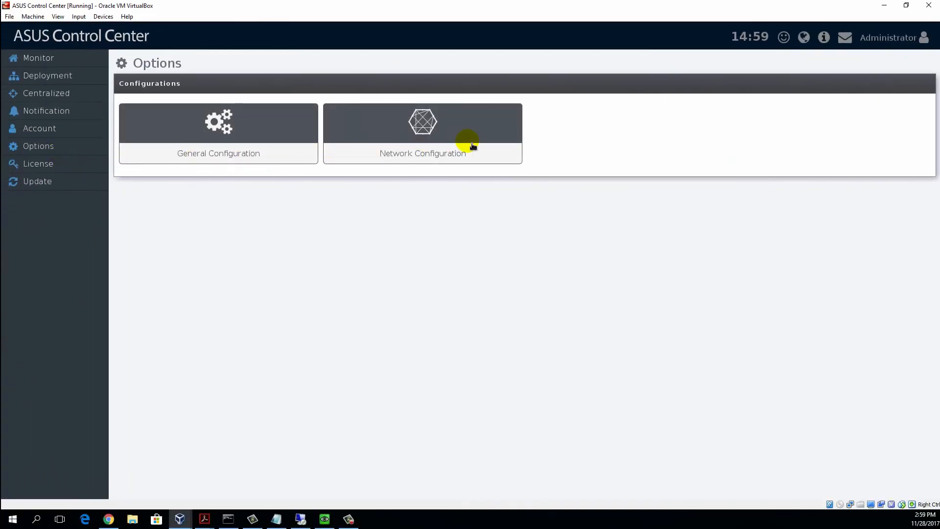
click(487, 137)
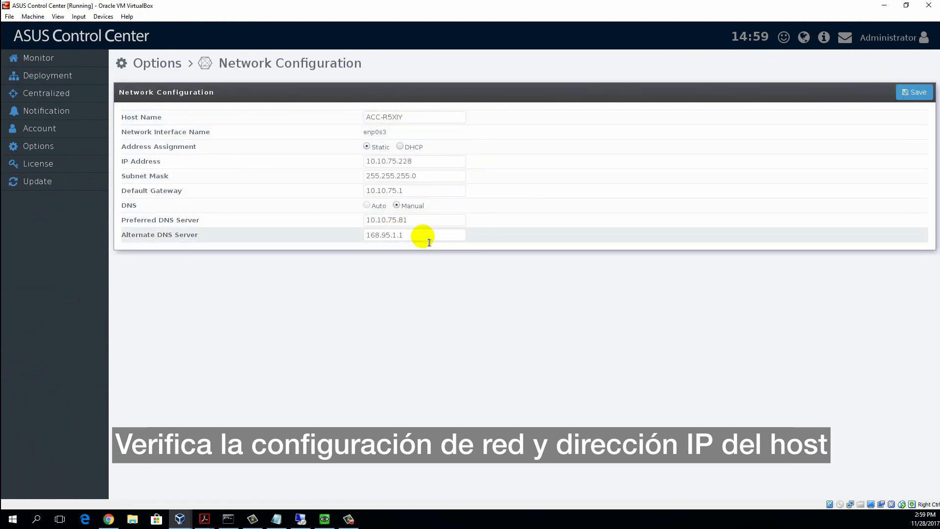
Switch to Google Chrome, open ASUS Control Center at the host address 10.10.75.228, and maximize the browser window
click(108, 518)
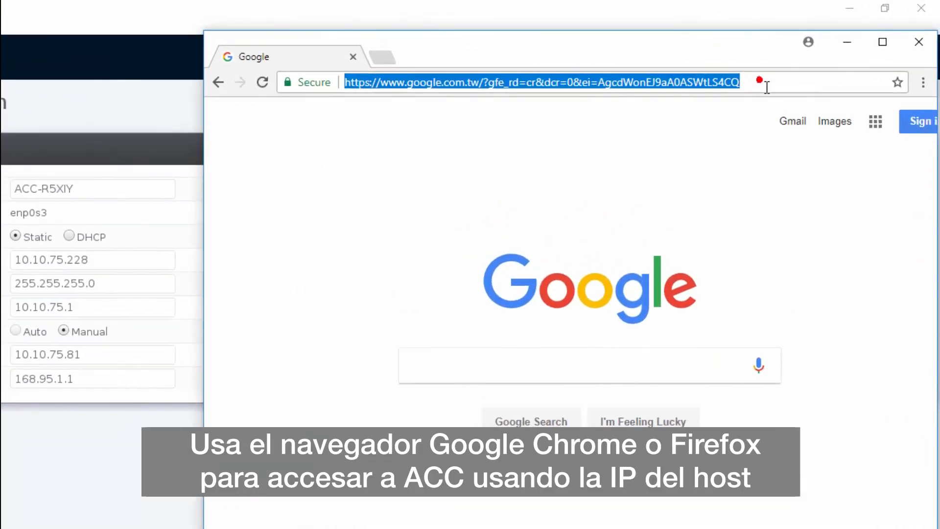
text(10.10.75.228)
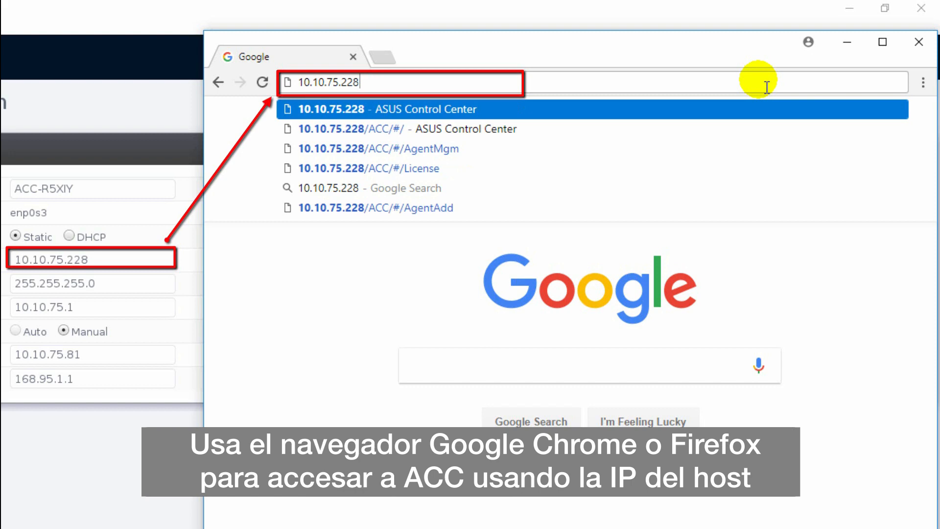
key(Return)
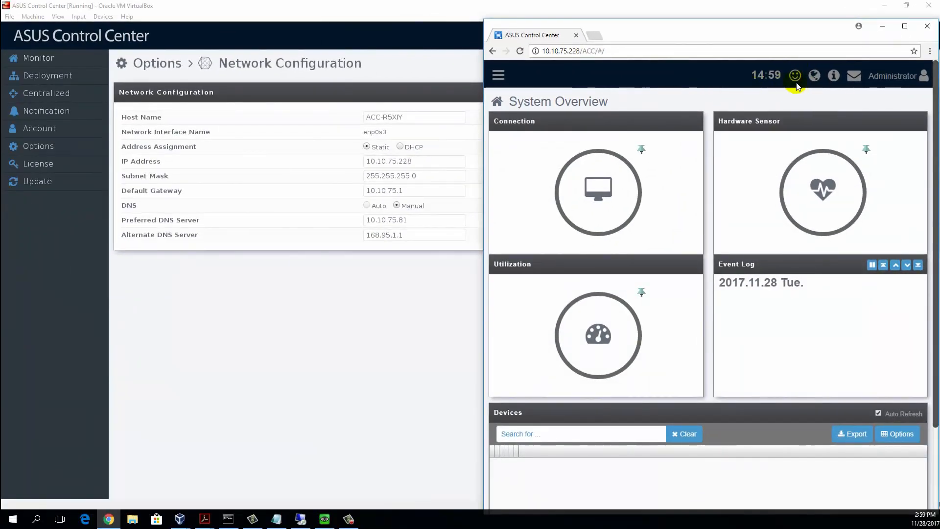
click(911, 29)
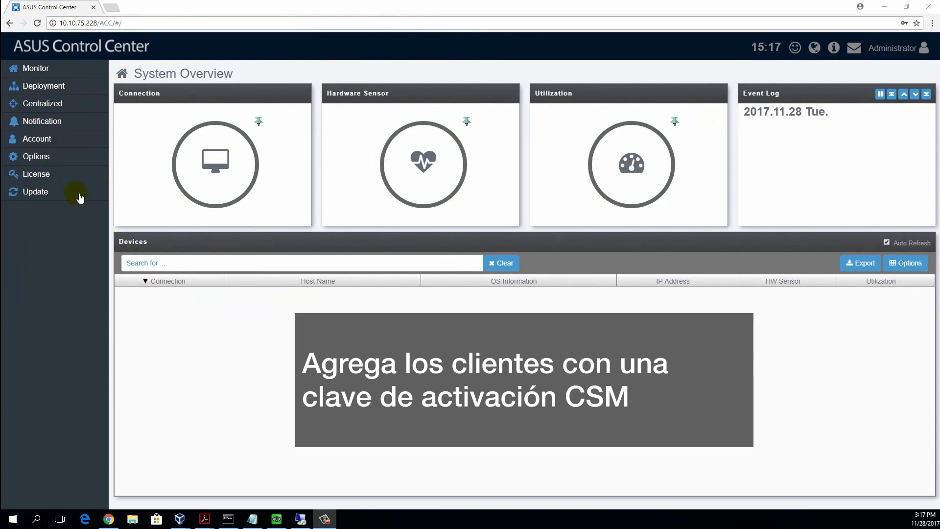
Check the license information and open the Agent Management page for deployment
click(78, 177)
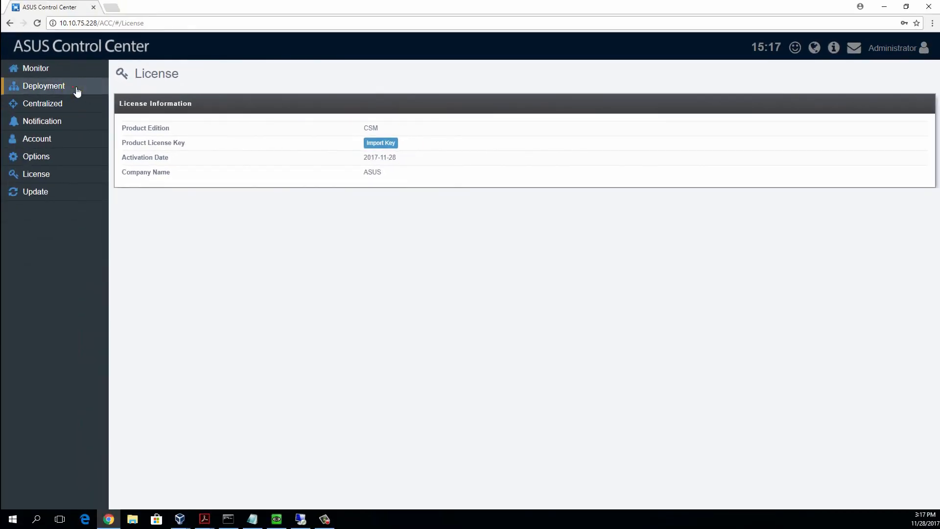
click(77, 90)
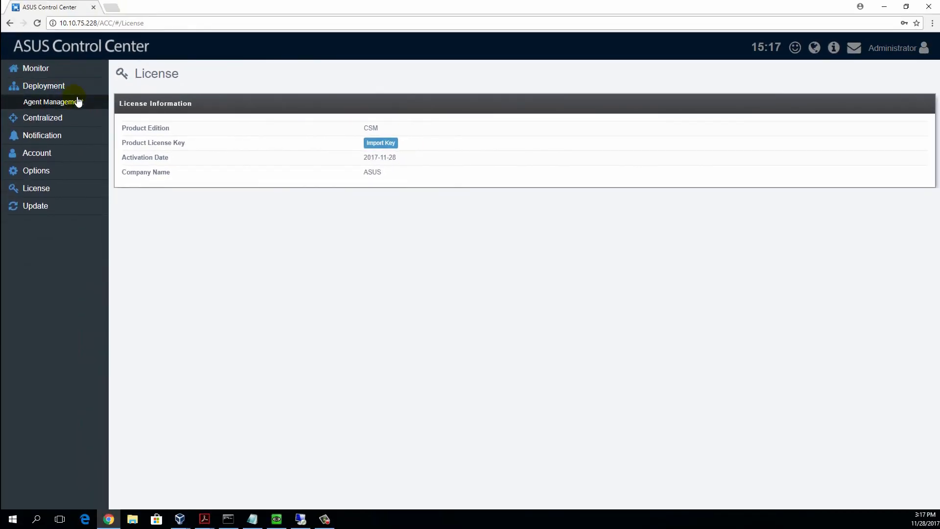
click(78, 102)
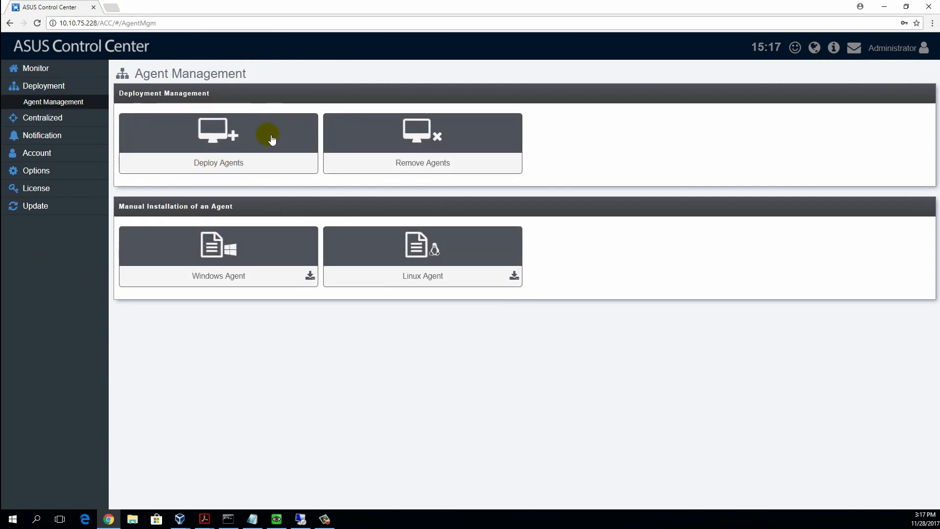
Add a Windows target host for agent deployment, identified by IP address 10.10.75.204
click(269, 137)
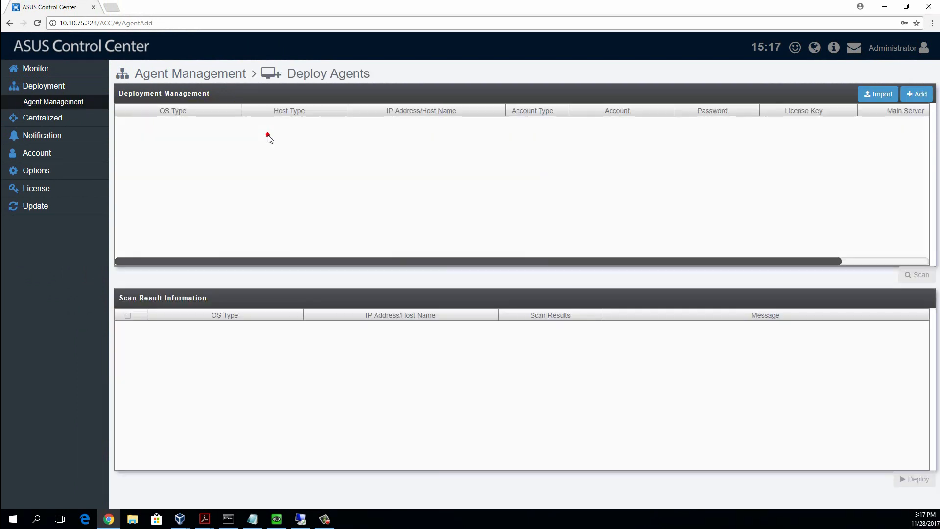
click(926, 96)
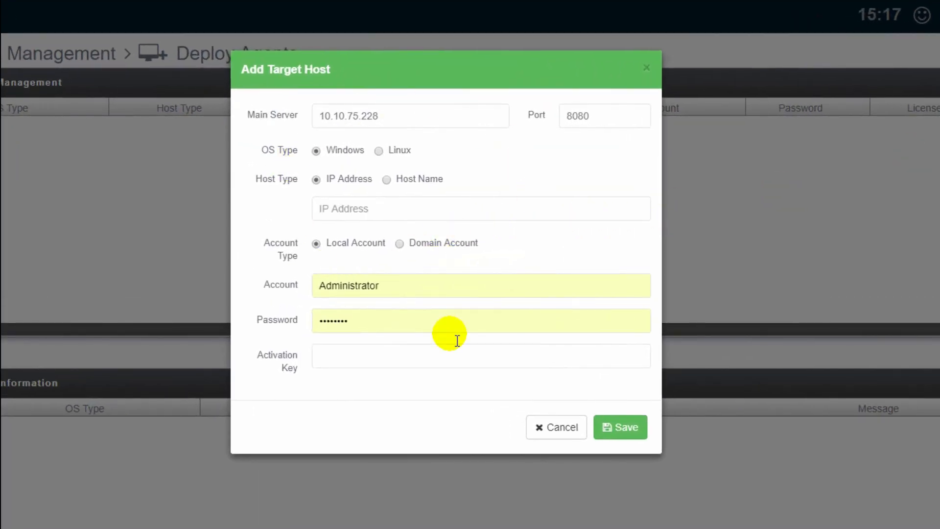
click(317, 206)
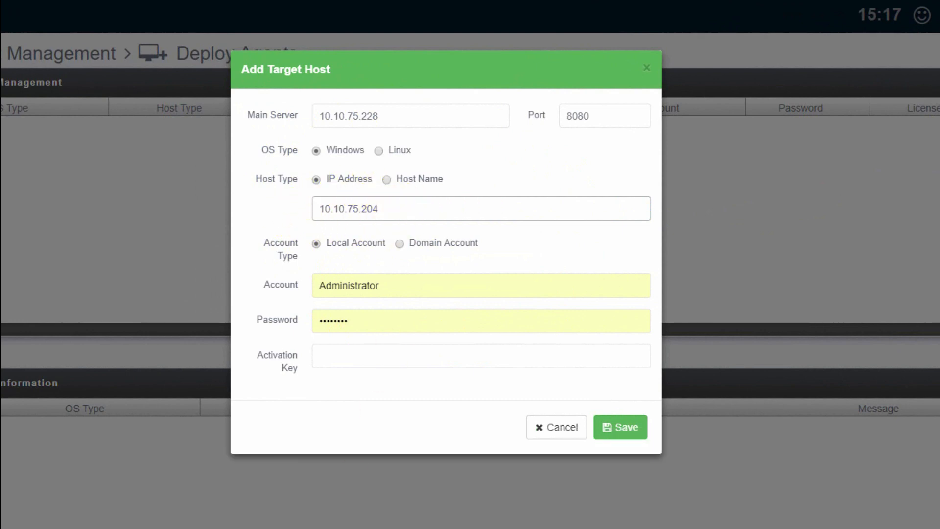
Switch to Remote Desktop Connection and connect to the client at 10.10.75.204
click(335, 528)
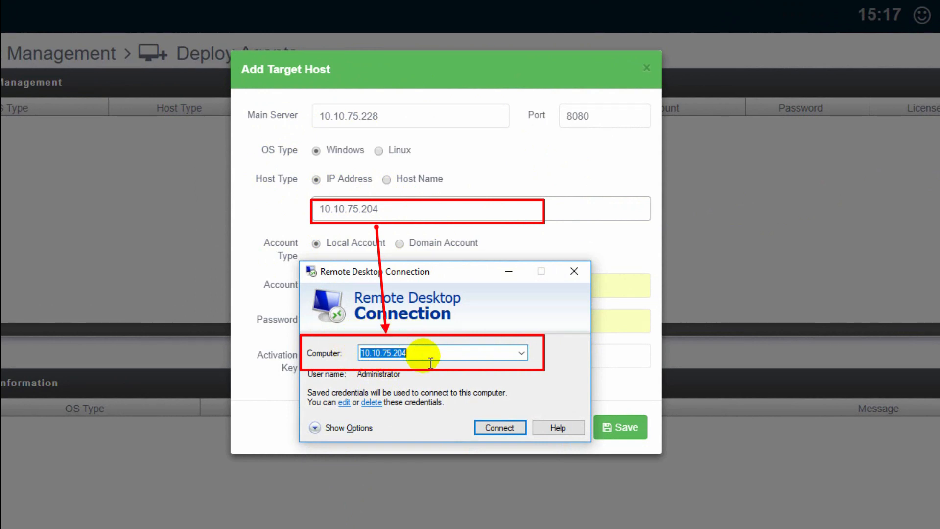
click(505, 430)
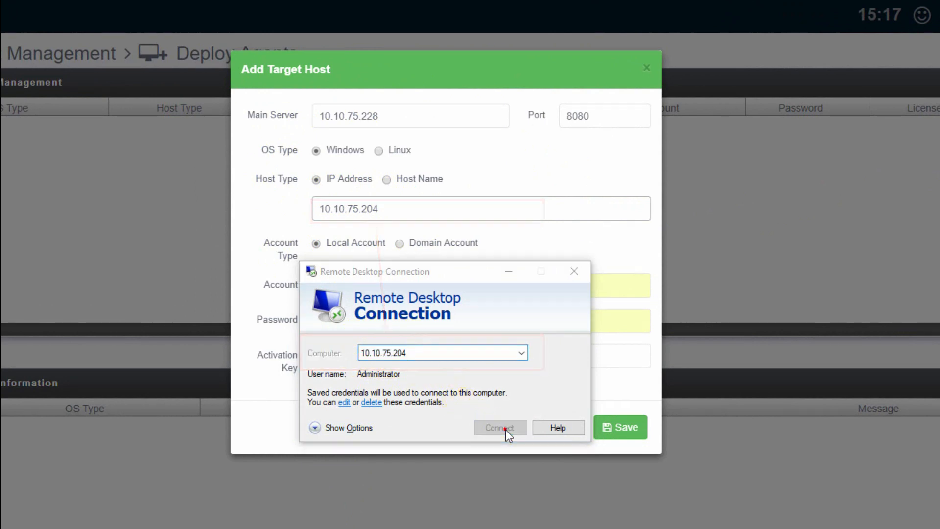
click(491, 477)
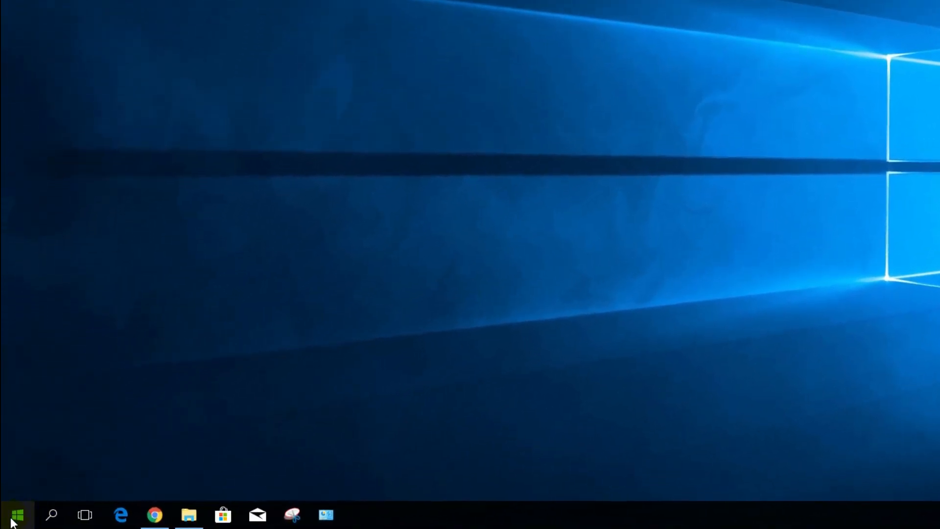
Open Computer Management on the client and list the accounts under Local Users and Groups
right_click(19, 517)
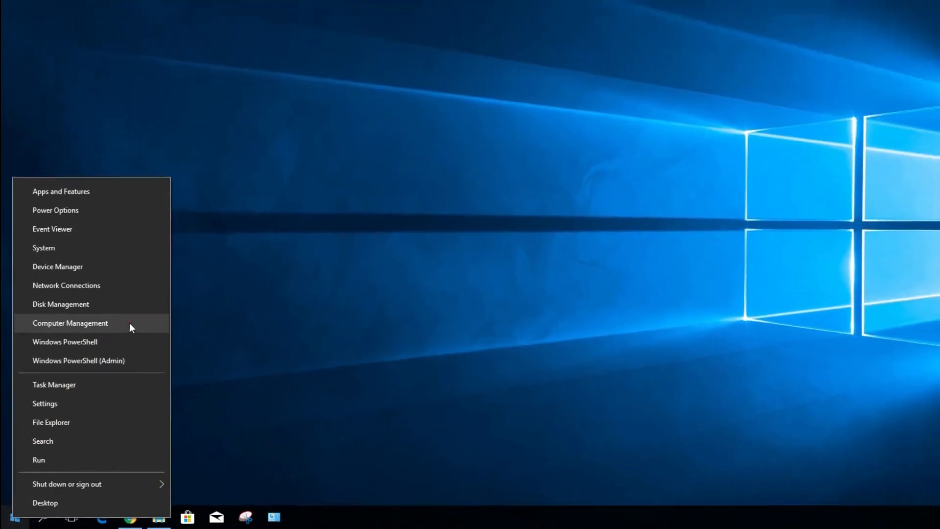
click(154, 285)
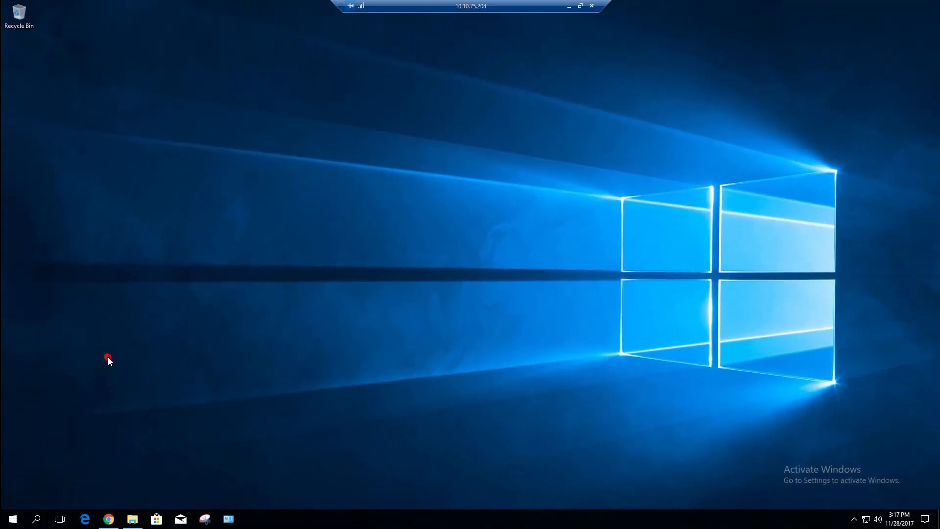
drag(267, 21, 451, 127)
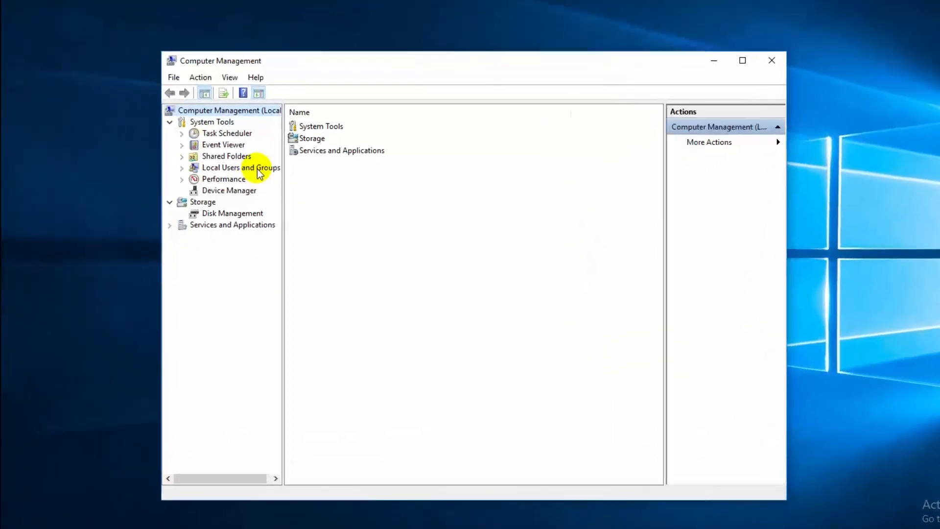
click(258, 168)
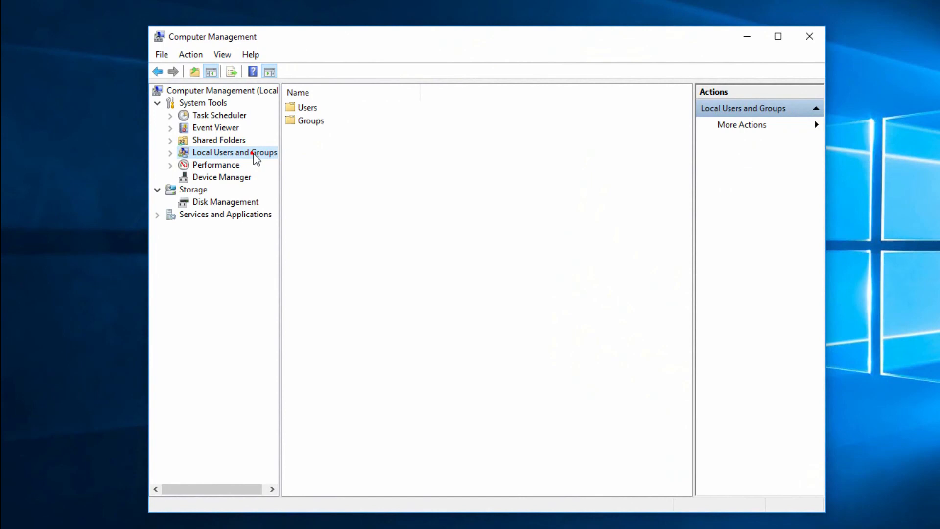
click(170, 153)
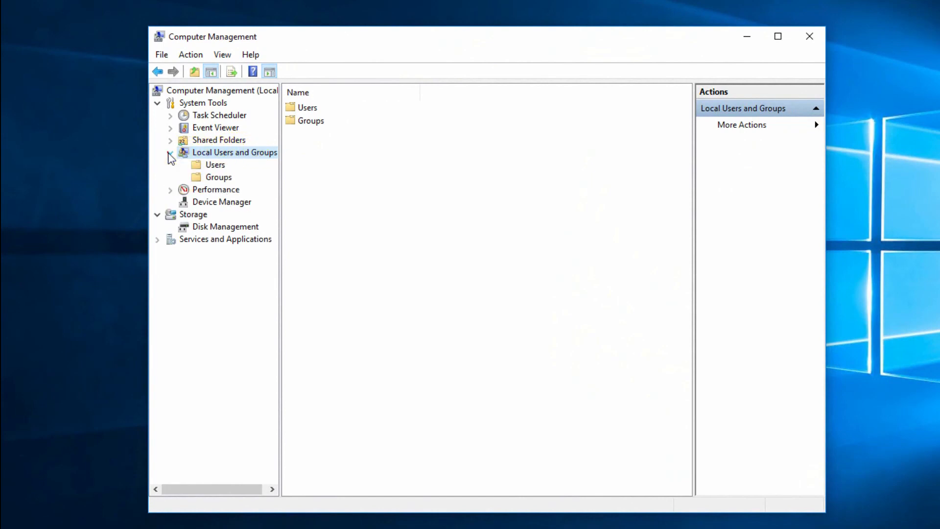
click(217, 166)
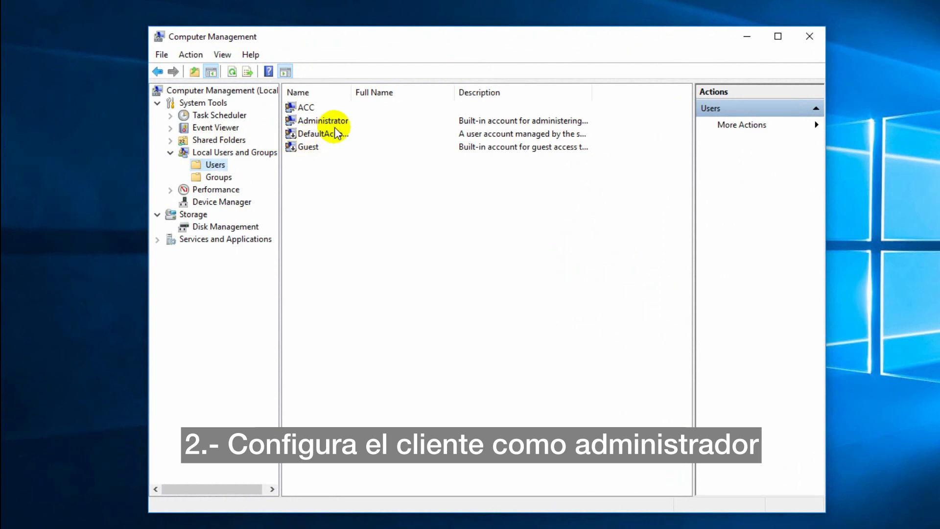
Check in the Administrator account's properties whether the account is disabled, then minimize Computer Management
click(348, 122)
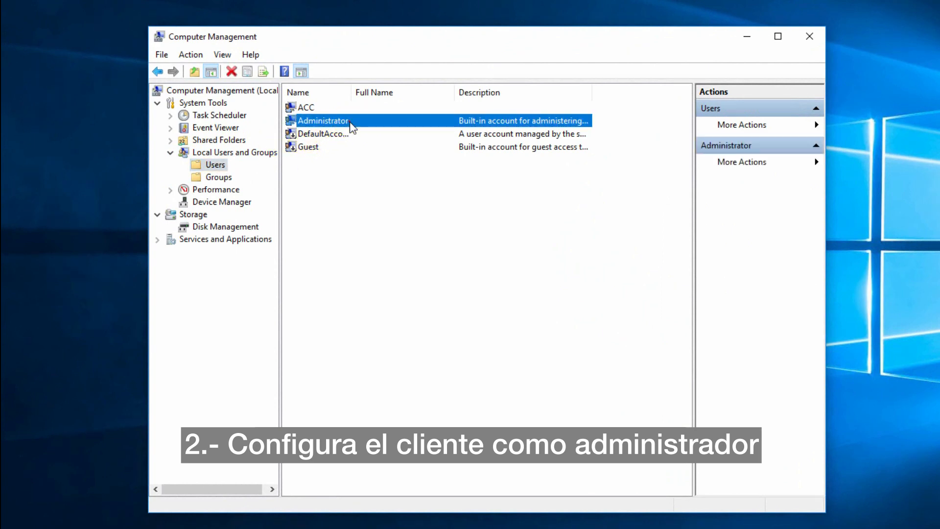
right_click(390, 126)
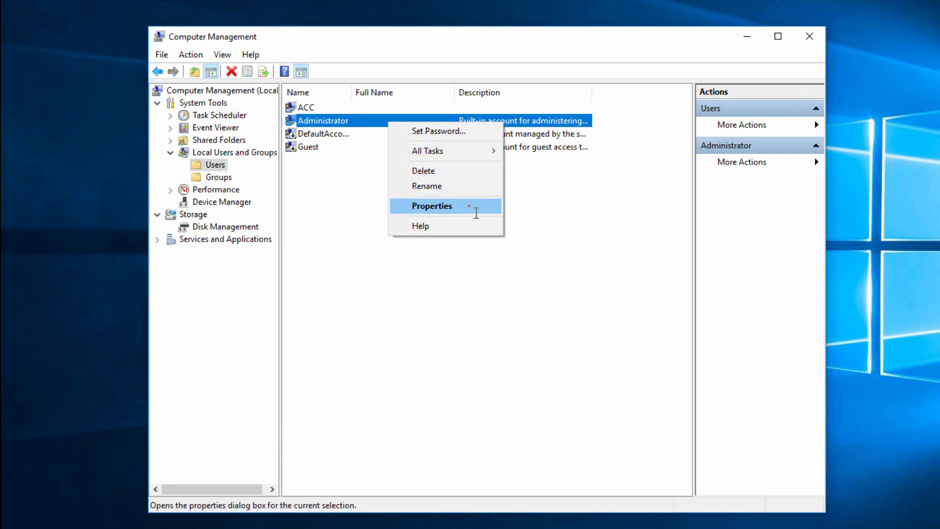
click(470, 207)
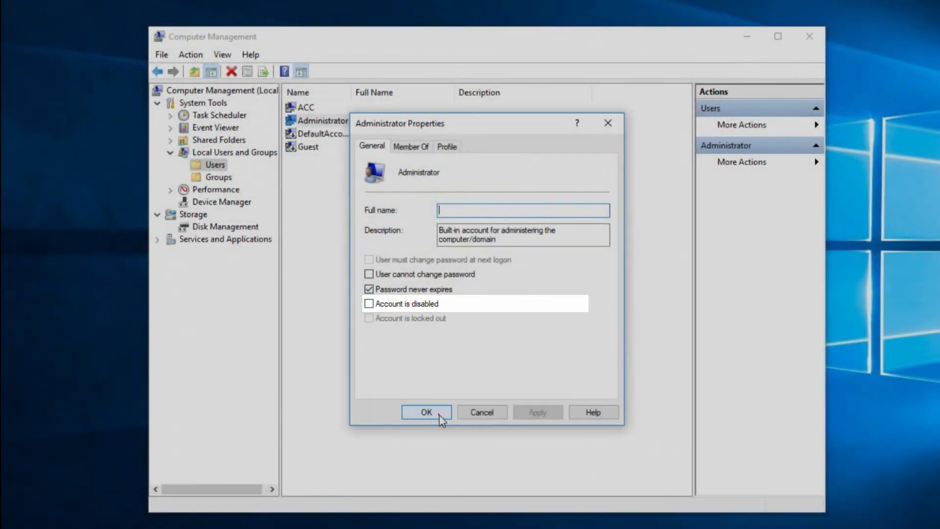
click(439, 414)
click(748, 38)
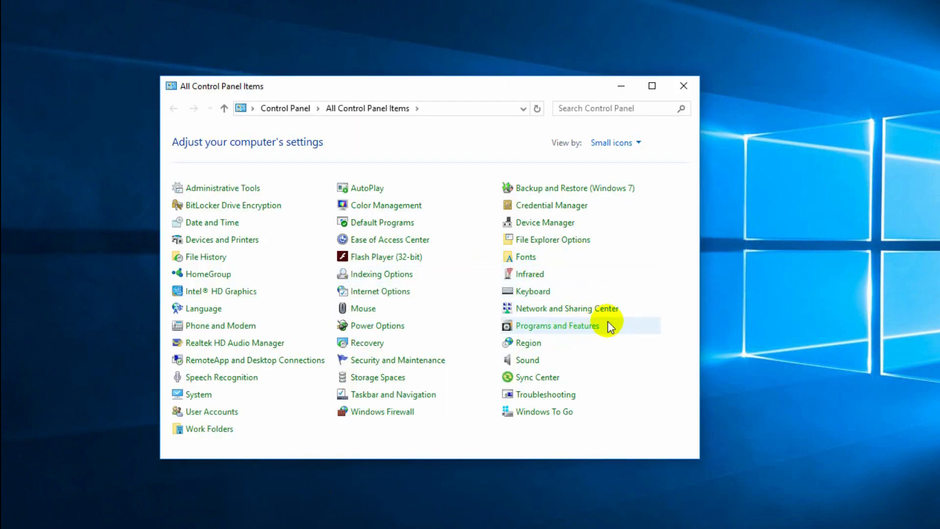
Enable .NET Framework 3.5 in the client's Windows features, reached through Programs and Features
click(583, 328)
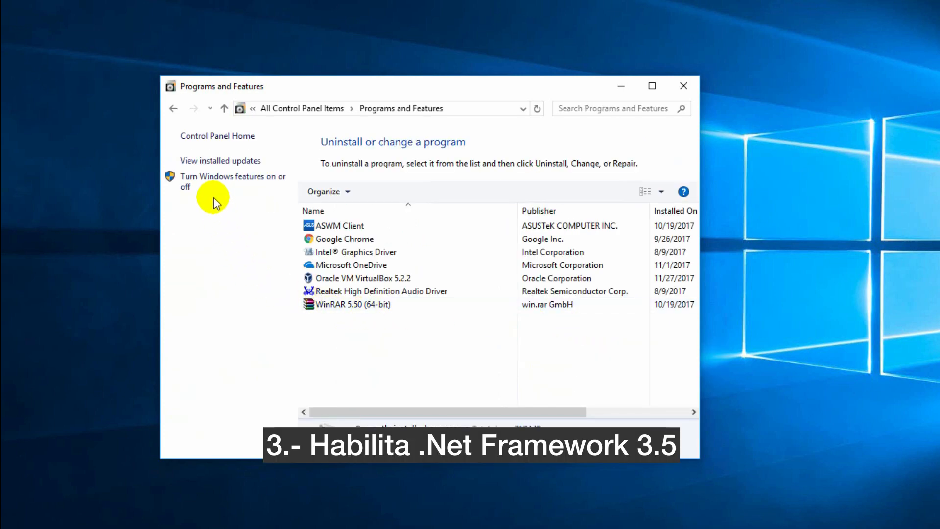
click(253, 182)
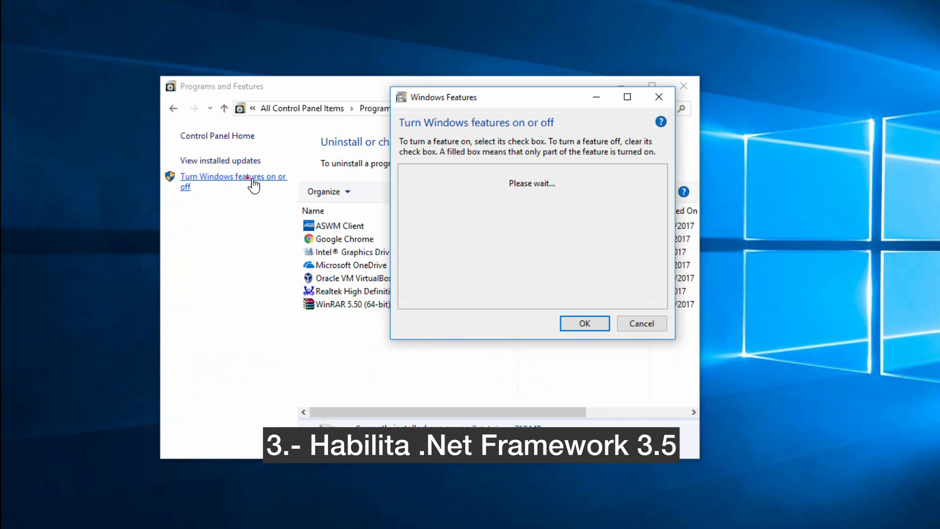
drag(504, 101, 403, 105)
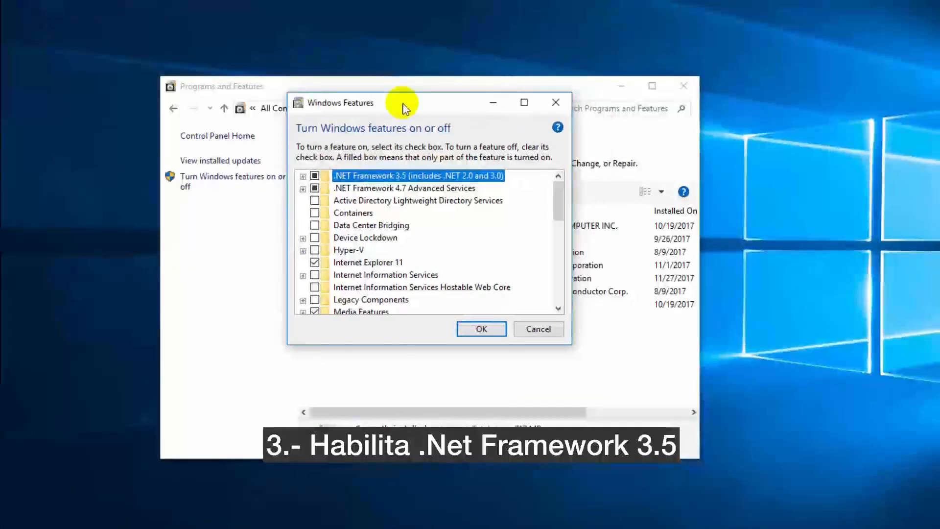
click(304, 177)
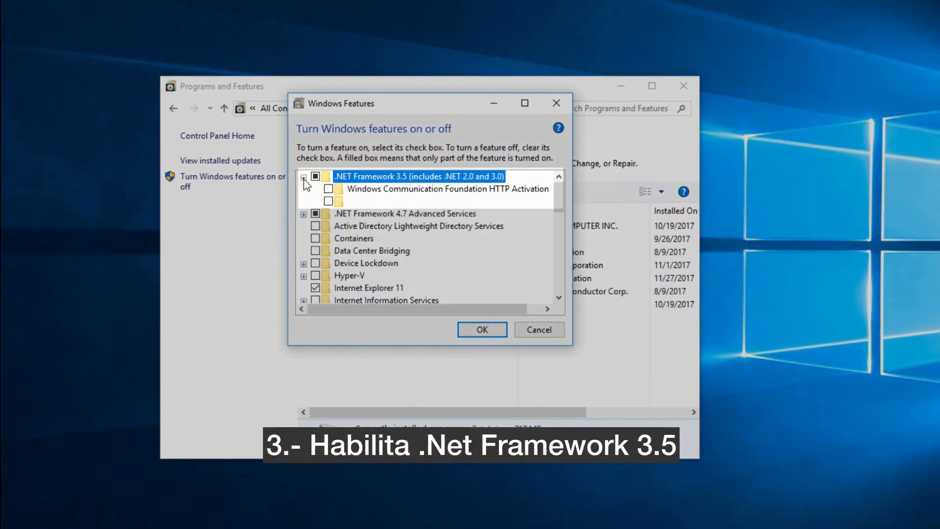
click(316, 177)
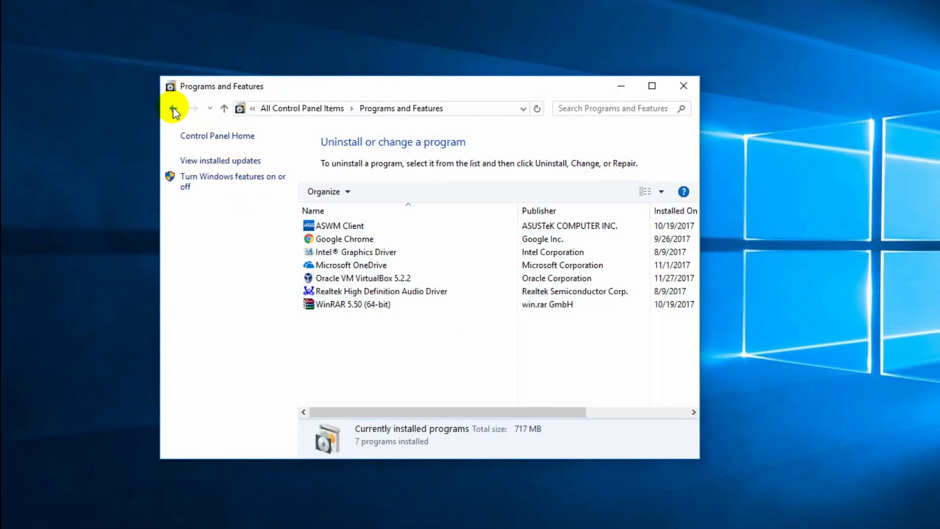
Allow File and Printer Sharing through Windows Firewall on private and public networks, and close the Control Panel window
click(173, 109)
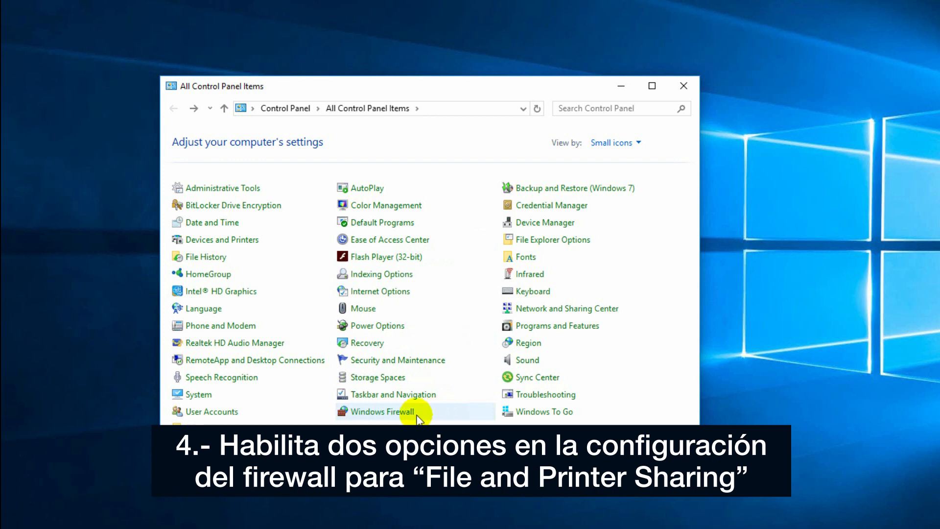
click(418, 414)
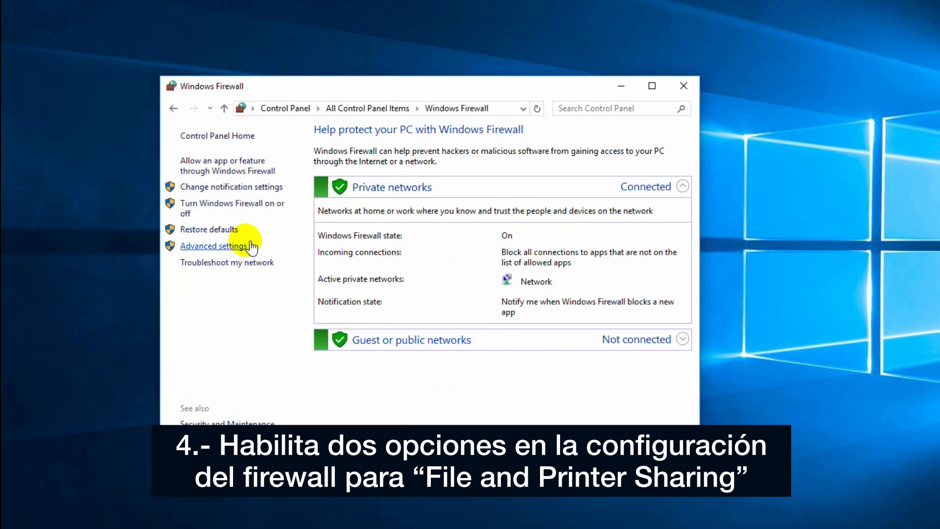
click(247, 171)
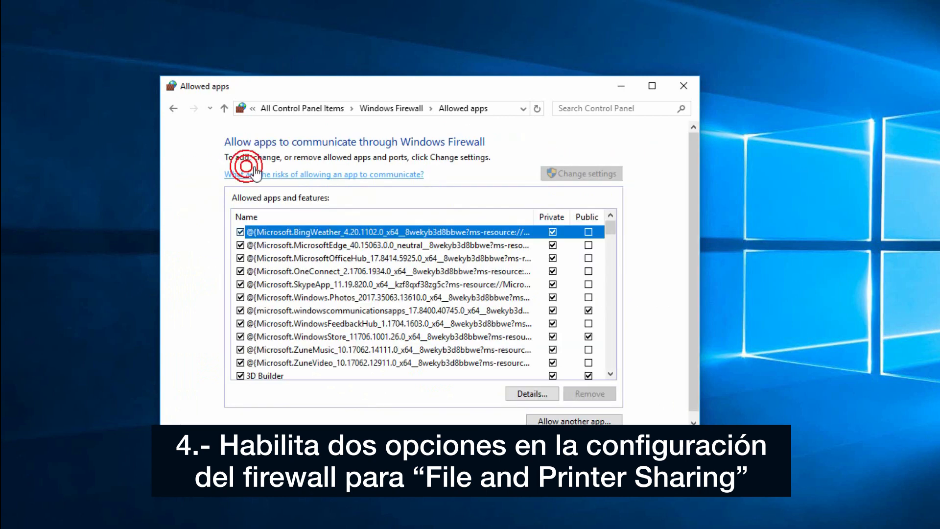
drag(607, 231, 610, 266)
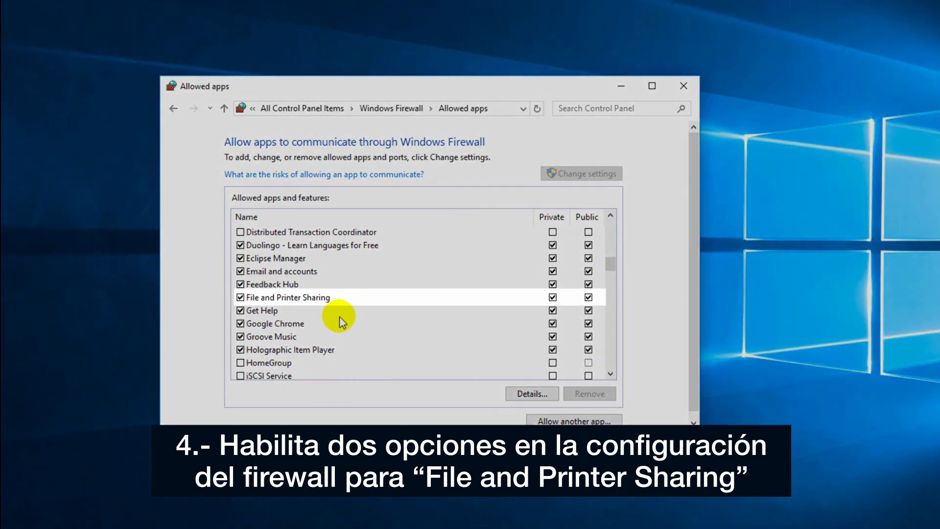
click(308, 298)
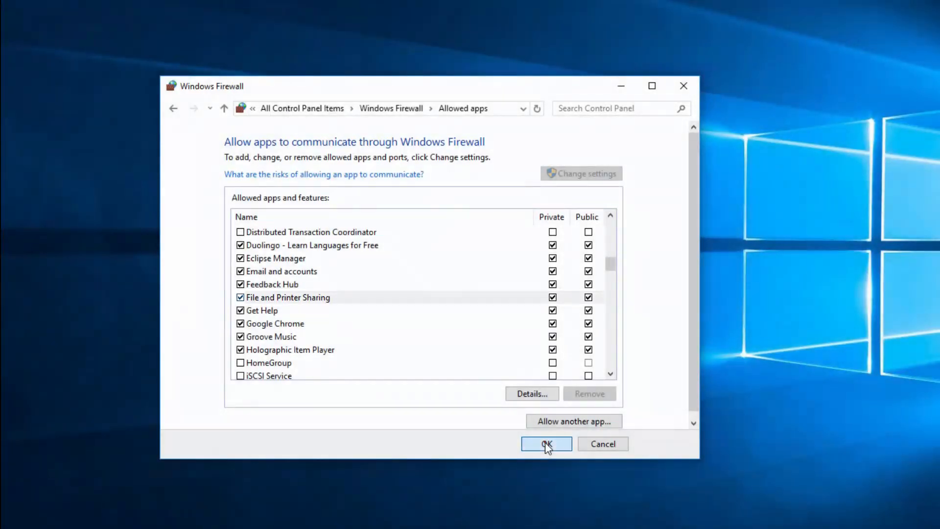
click(545, 442)
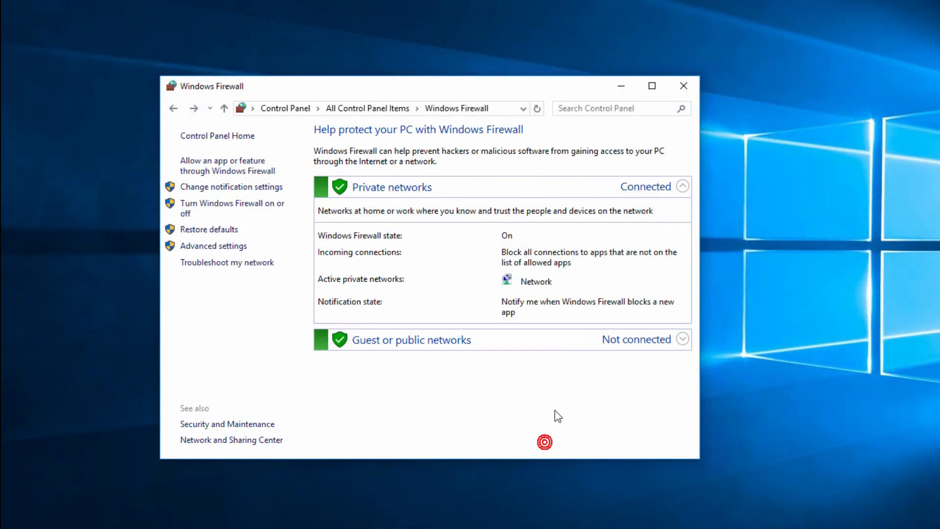
click(684, 85)
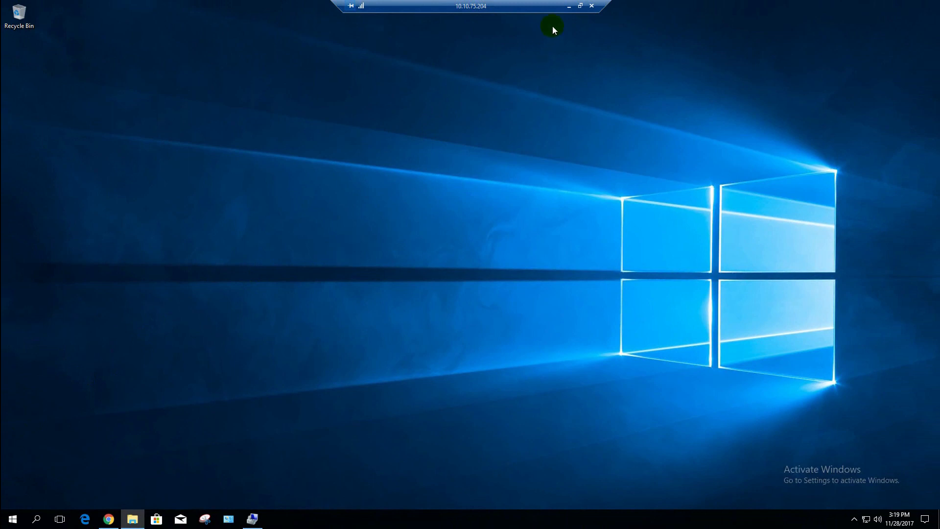
Return to ASUS Control Center, complete the target host with the Administrator account, its password and the activation key, and save it
click(569, 8)
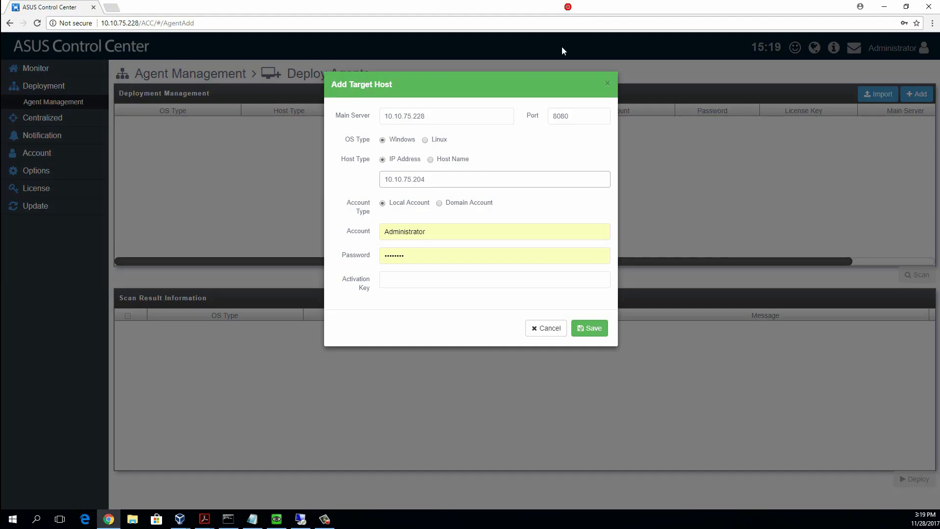
click(466, 236)
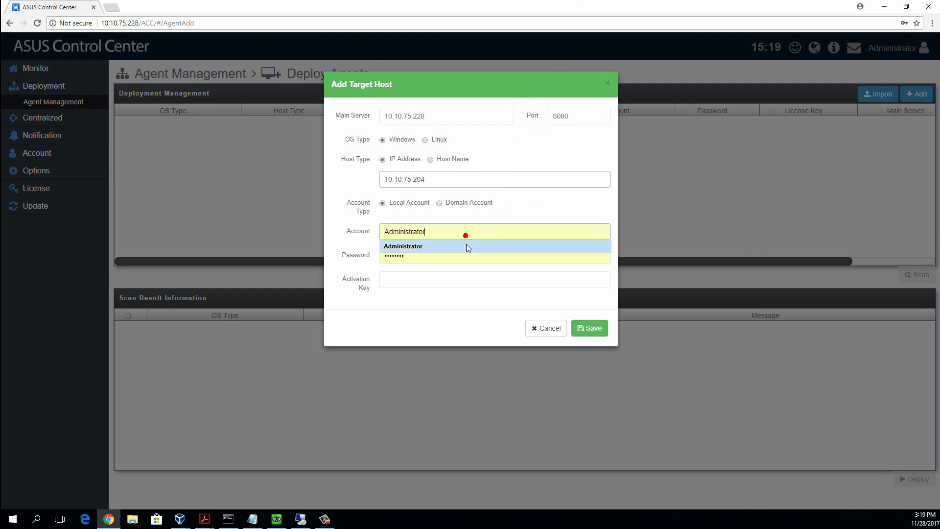
click(462, 260)
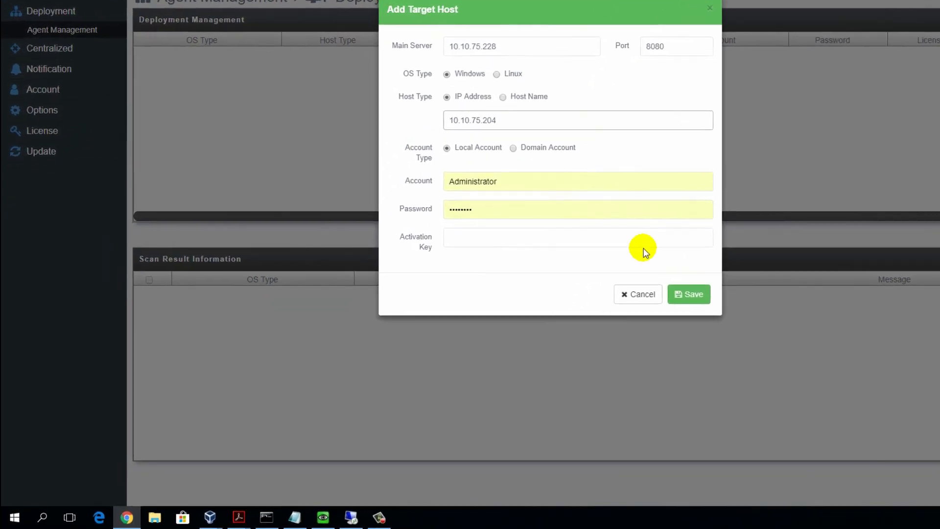
click(544, 286)
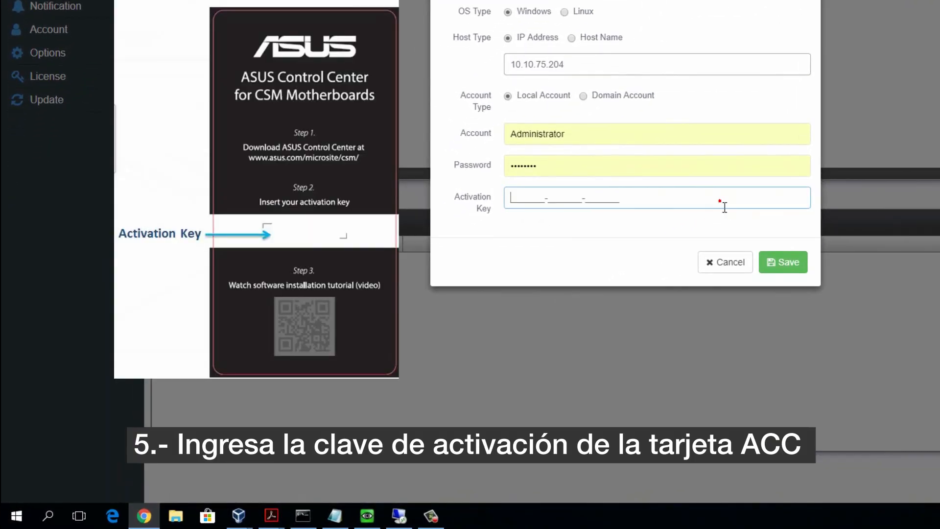
click(554, 215)
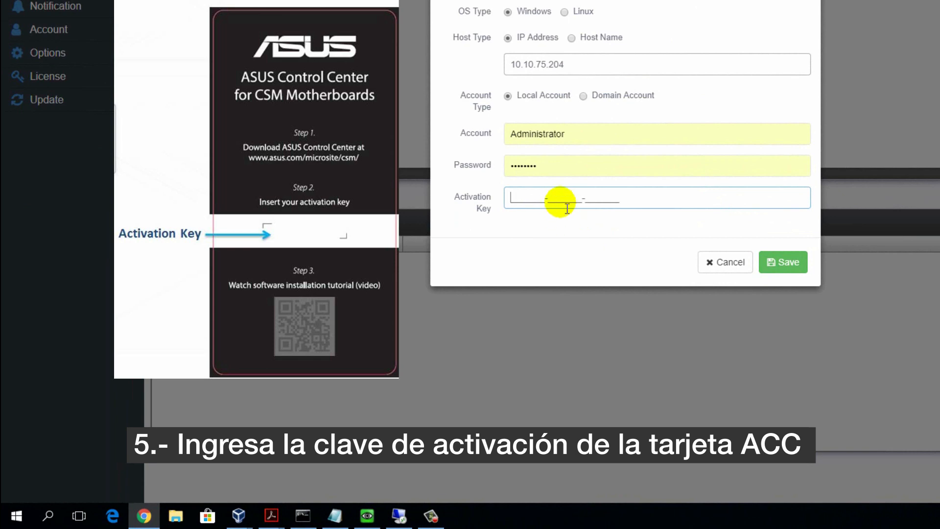
text(XXXXXX-XXXXXX-XXXXXX)
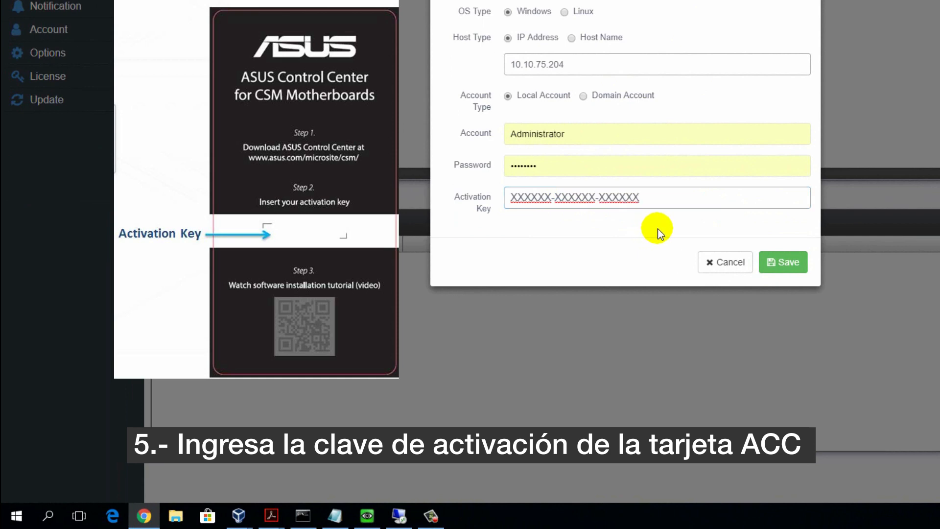
click(798, 265)
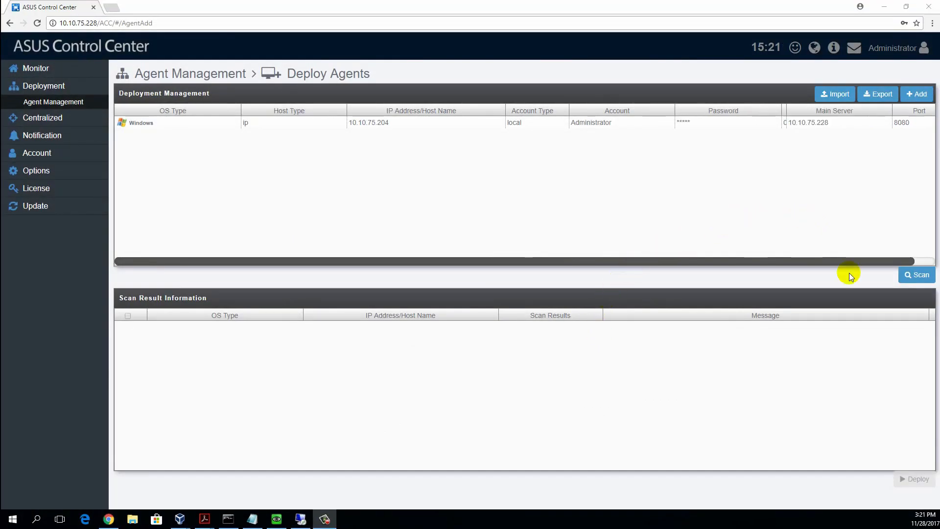
Scan for the added client, select 10.10.75.204 in the scan results, and deploy the agent to it
click(920, 276)
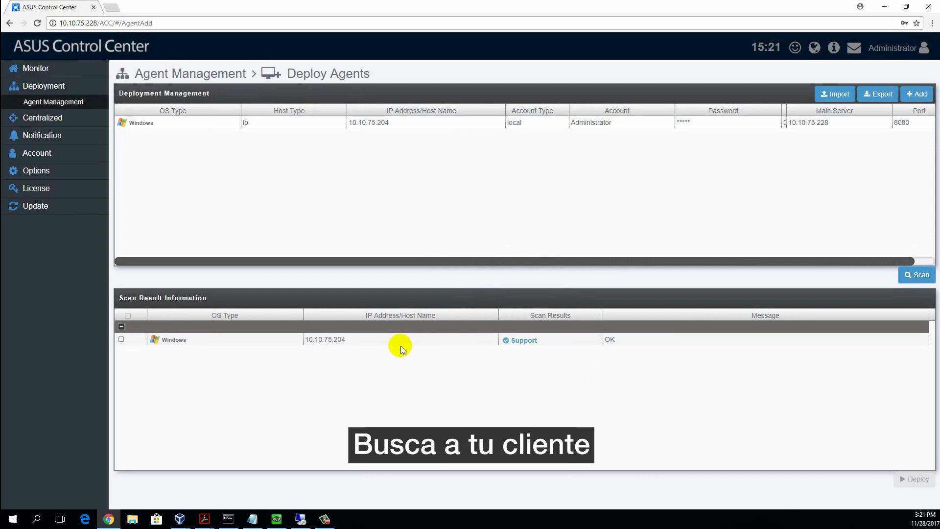
click(122, 339)
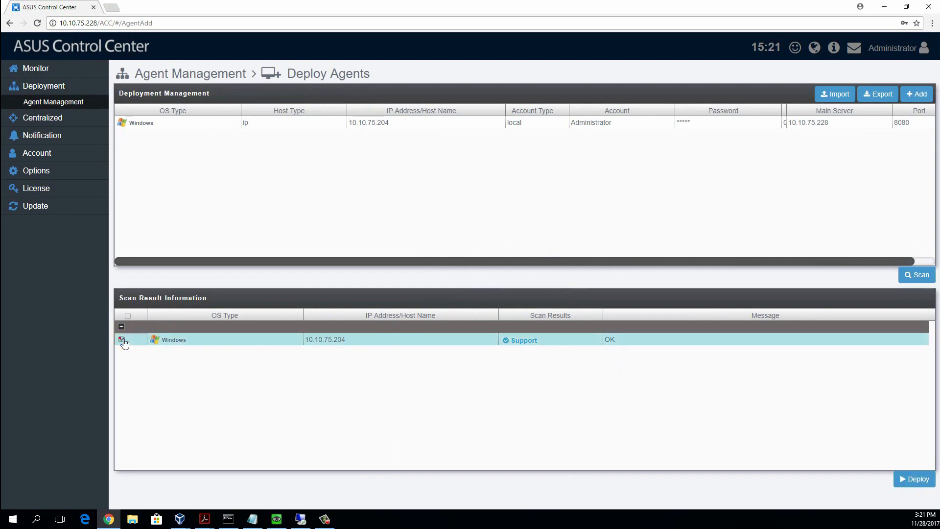
click(919, 480)
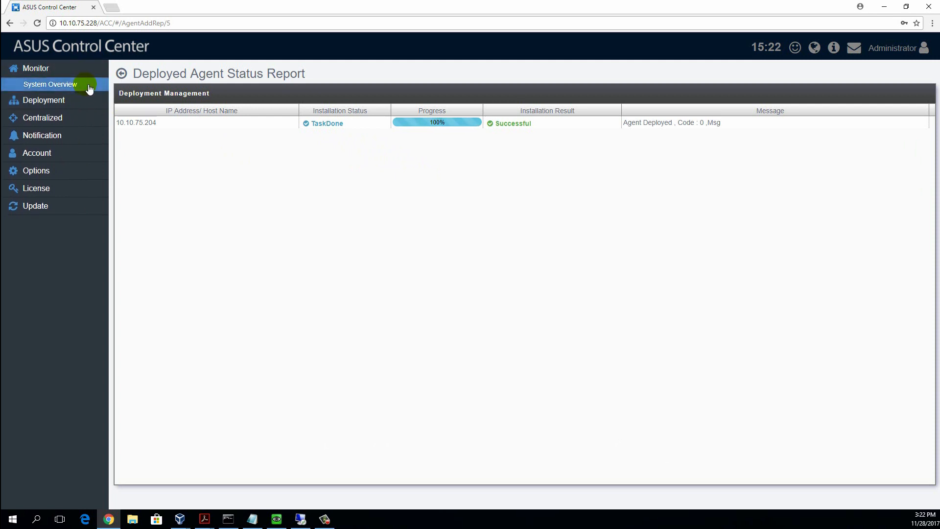
Open the System Overview and view the device information of the Windows 10 client
click(89, 85)
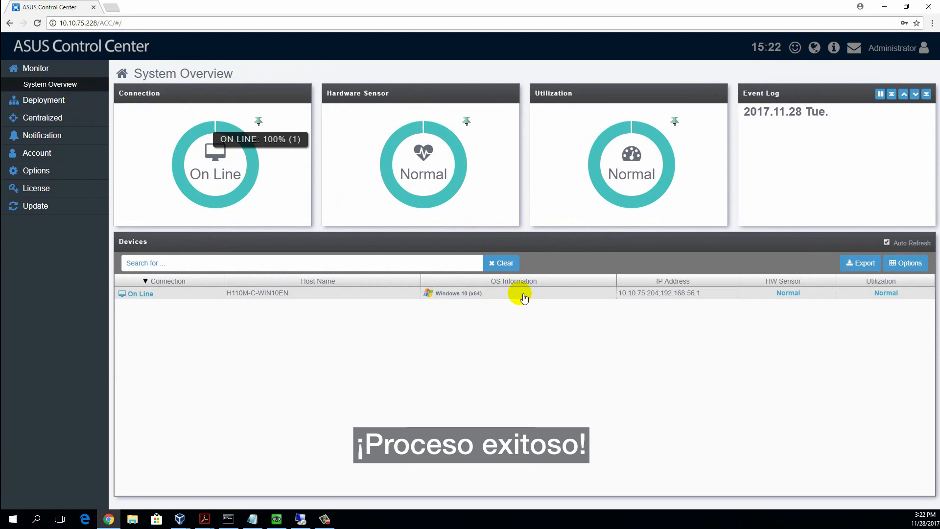
click(524, 298)
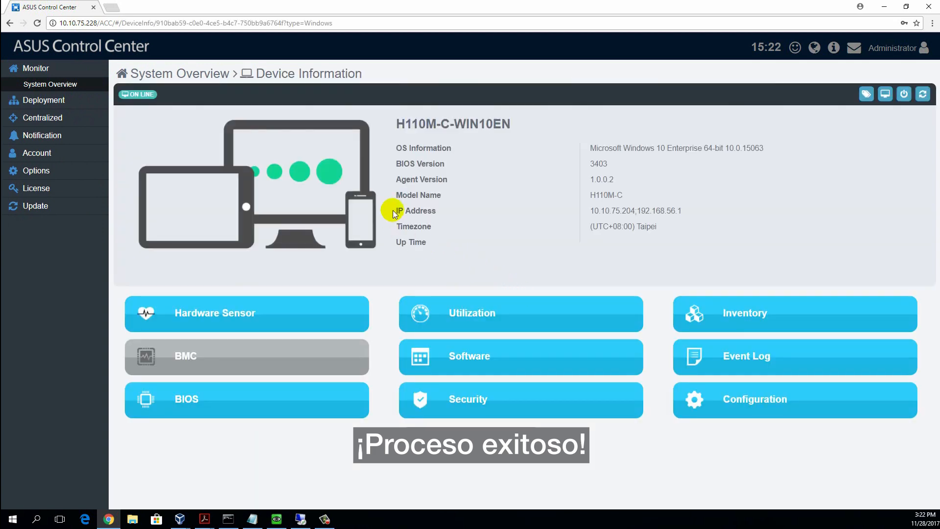